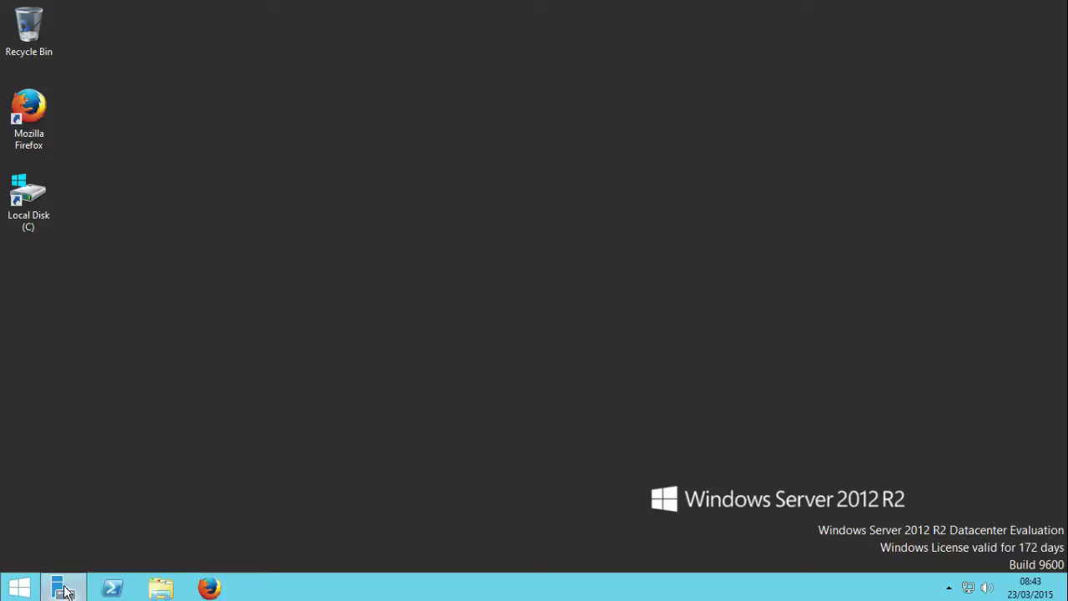
# Step: Restore the Server Manager window from its taskbar preview
pyautogui.moveTo(63, 585)
pyautogui.click(73, 491)
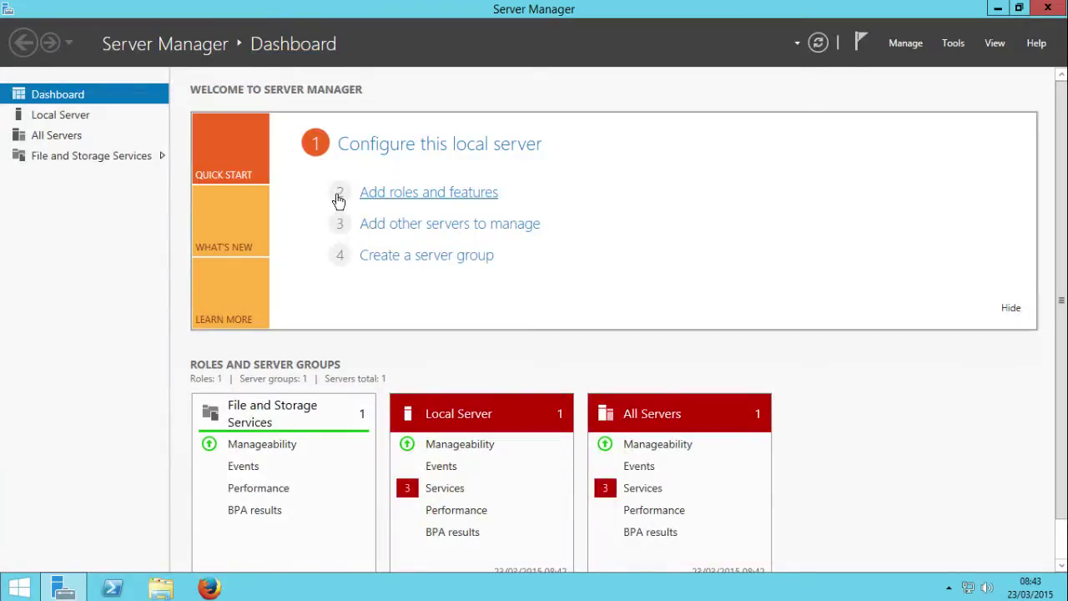
# Step: Start Add Roles and Features with role-based installation, reaching the destination server page
pyautogui.click(400, 194)
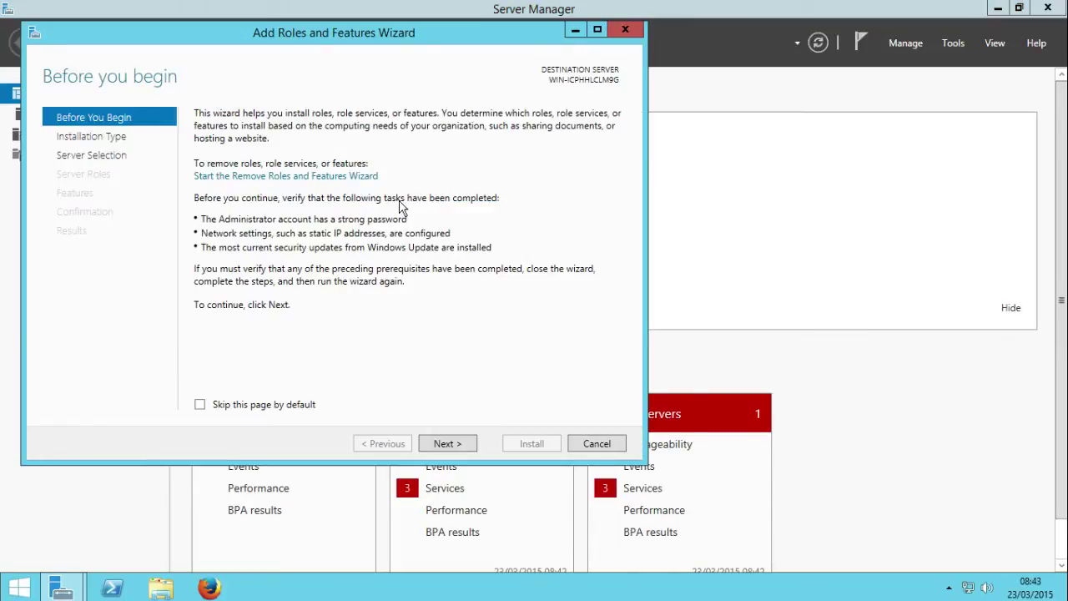
pyautogui.click(429, 445)
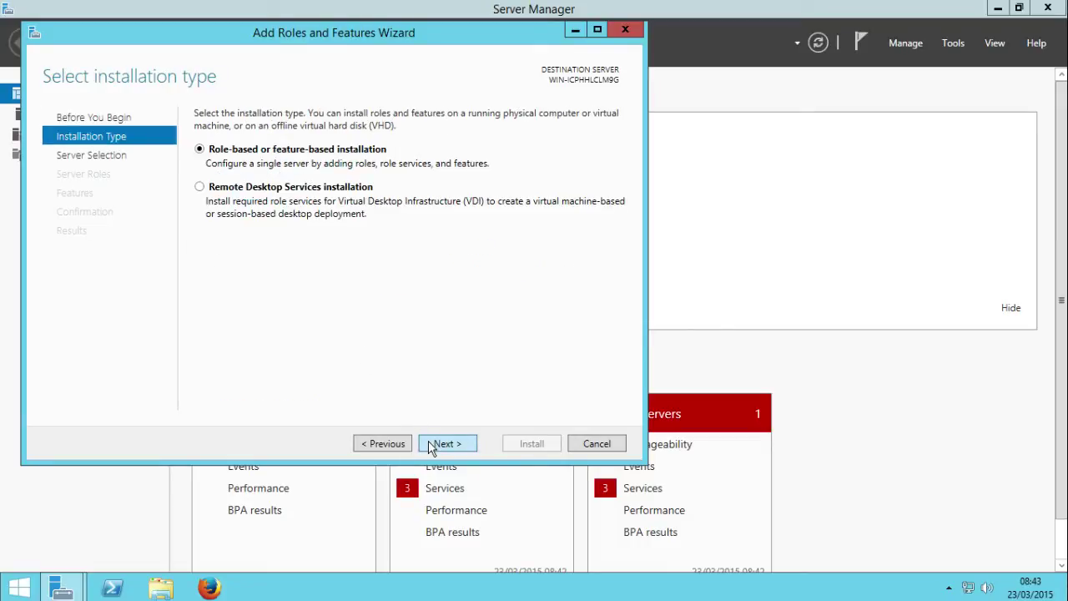
pyautogui.click(430, 449)
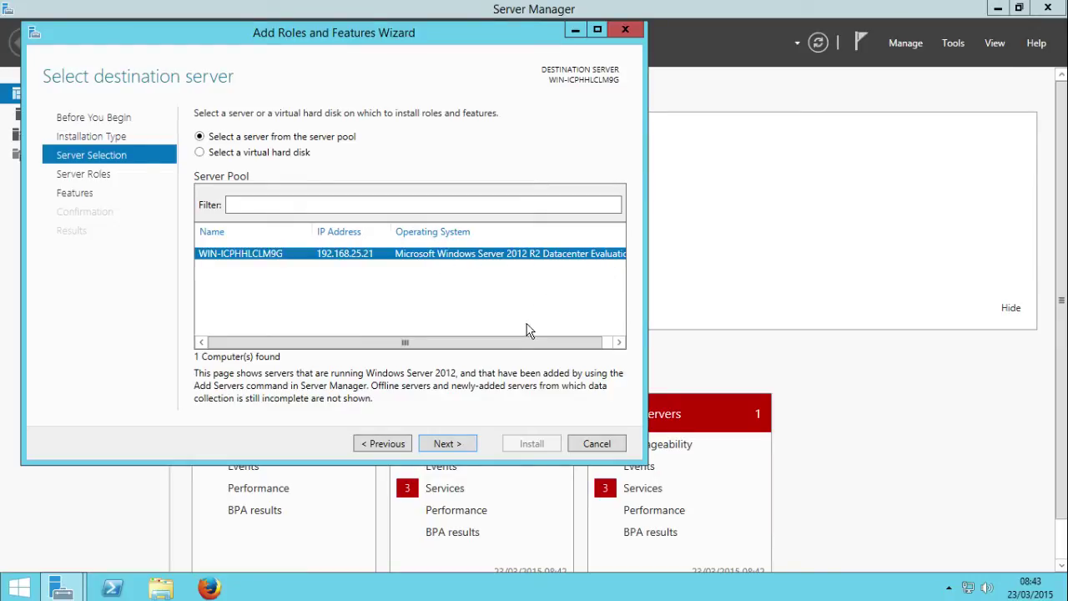
pyautogui.hscroll(1, 524, 344)
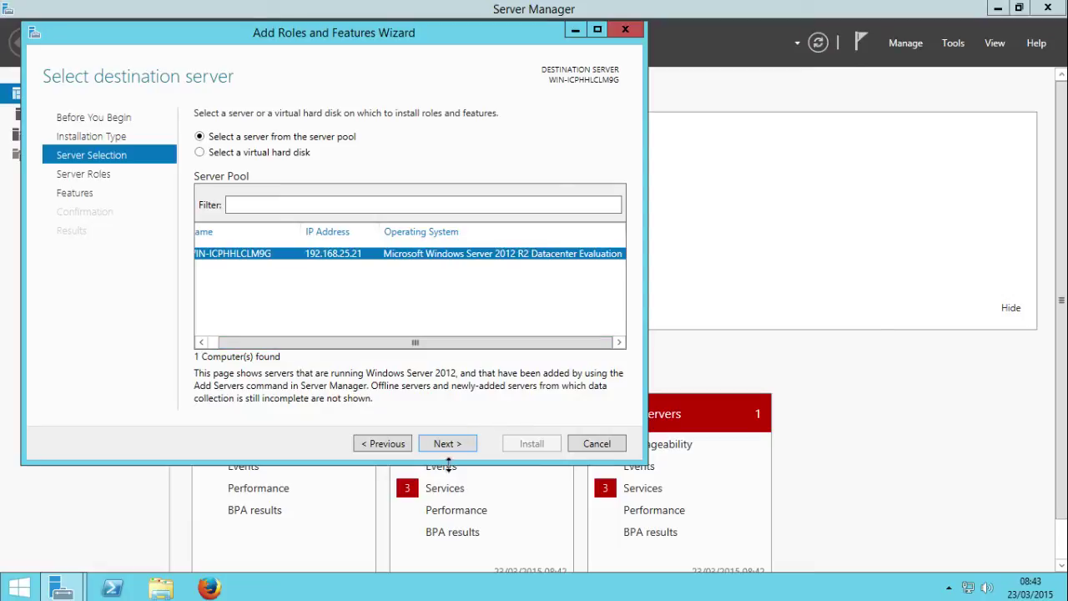
# Step: Target the local server and add the Web Server (IIS) role with its management tools
pyautogui.click(462, 449)
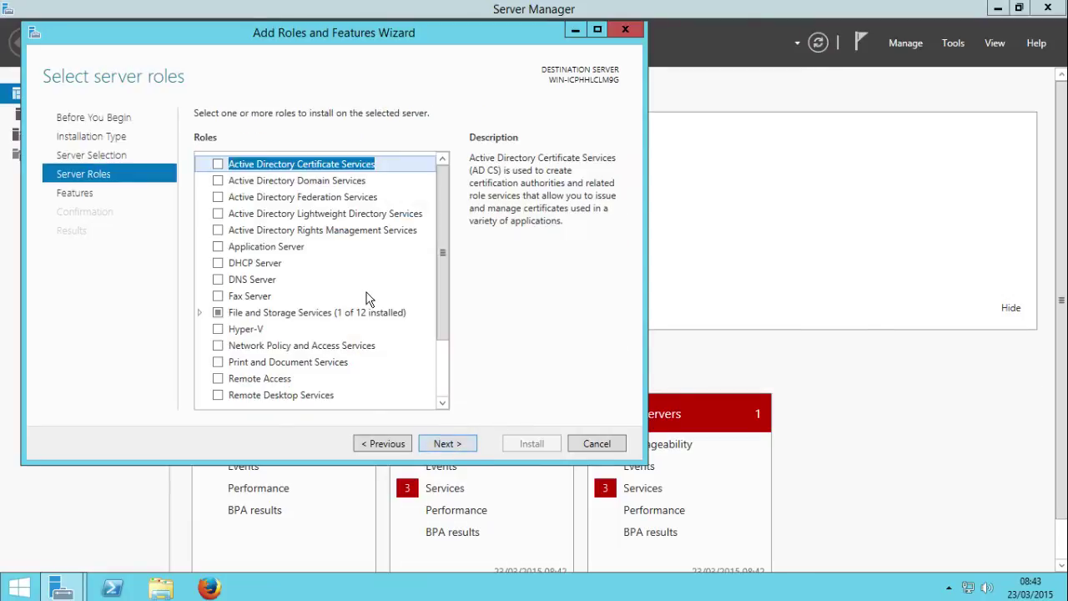
pyautogui.moveTo(443, 224); pyautogui.dragTo(444, 309)
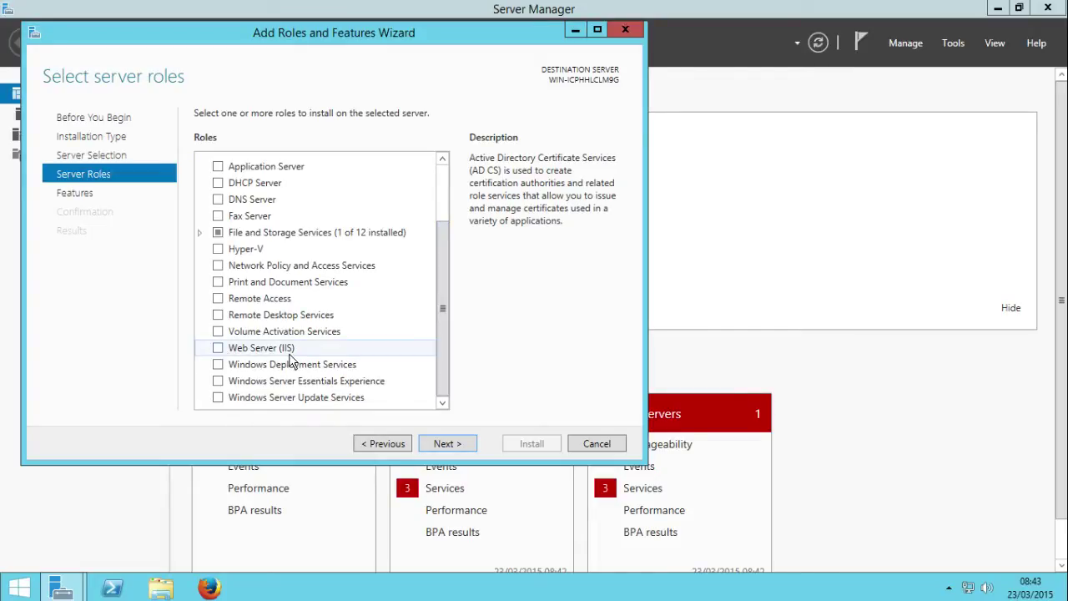
pyautogui.click(216, 348)
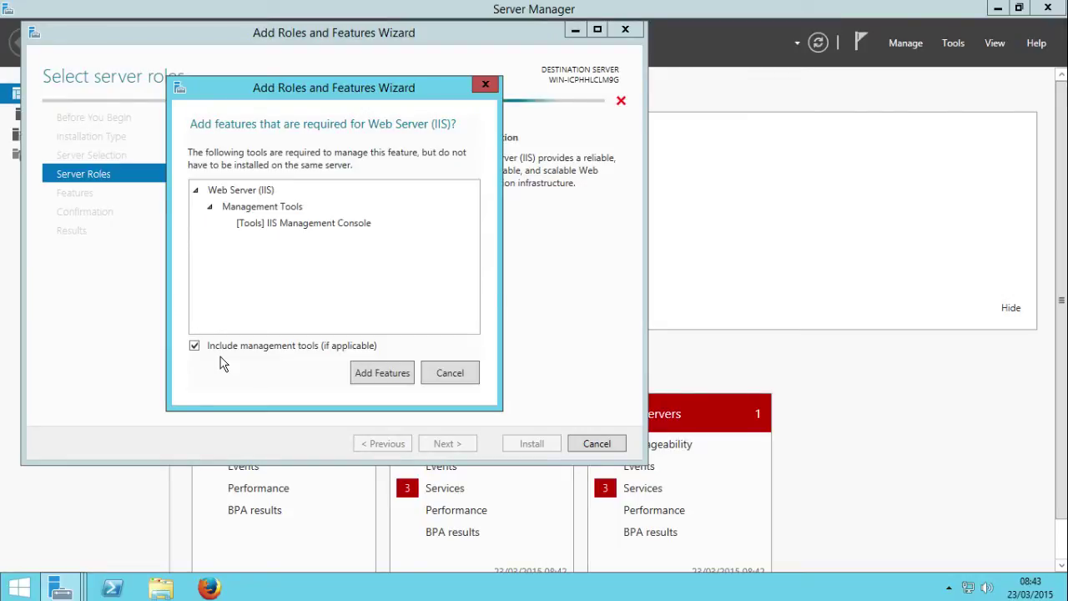
pyautogui.click(386, 376)
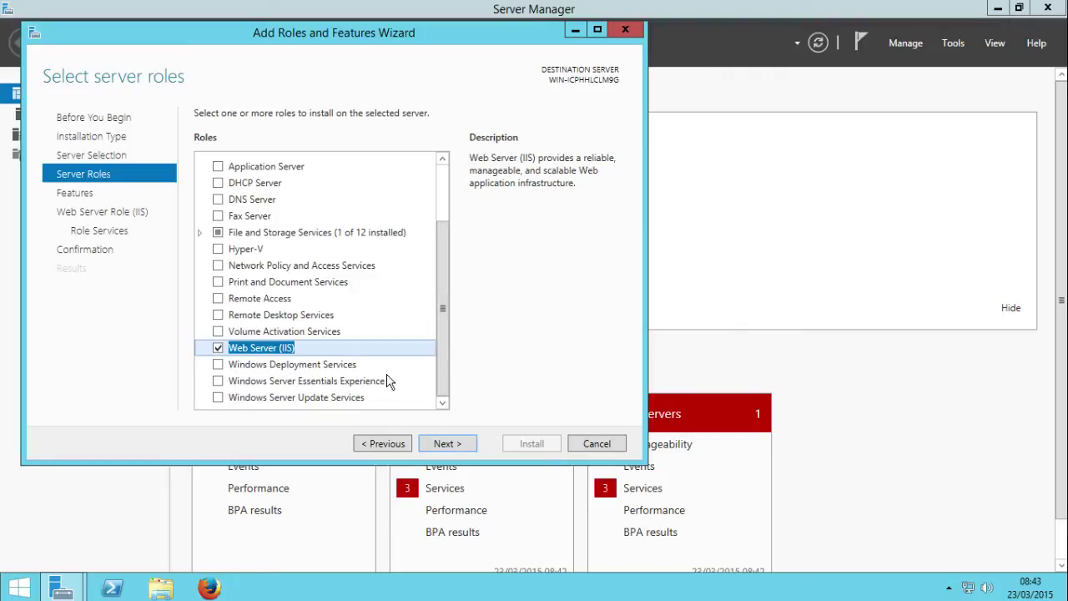
pyautogui.click(454, 447)
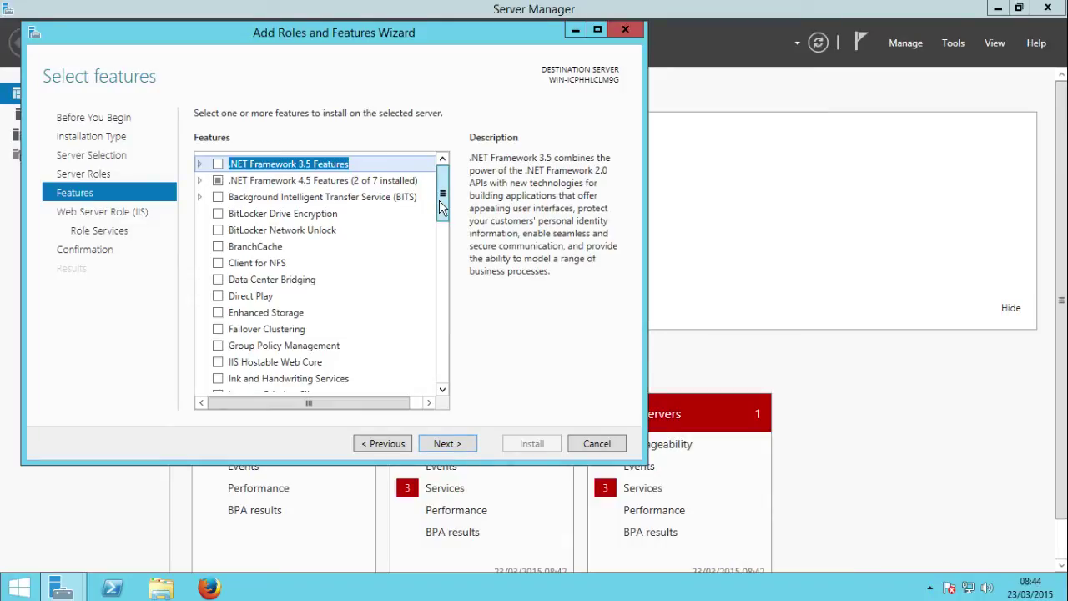
pyautogui.moveTo(442, 209); pyautogui.dragTo(422, 194)
# Step: Skip extra features, then tick URL Authorization, Windows Authentication, FTP Service and FTP Extensibility
pyautogui.click(459, 447)
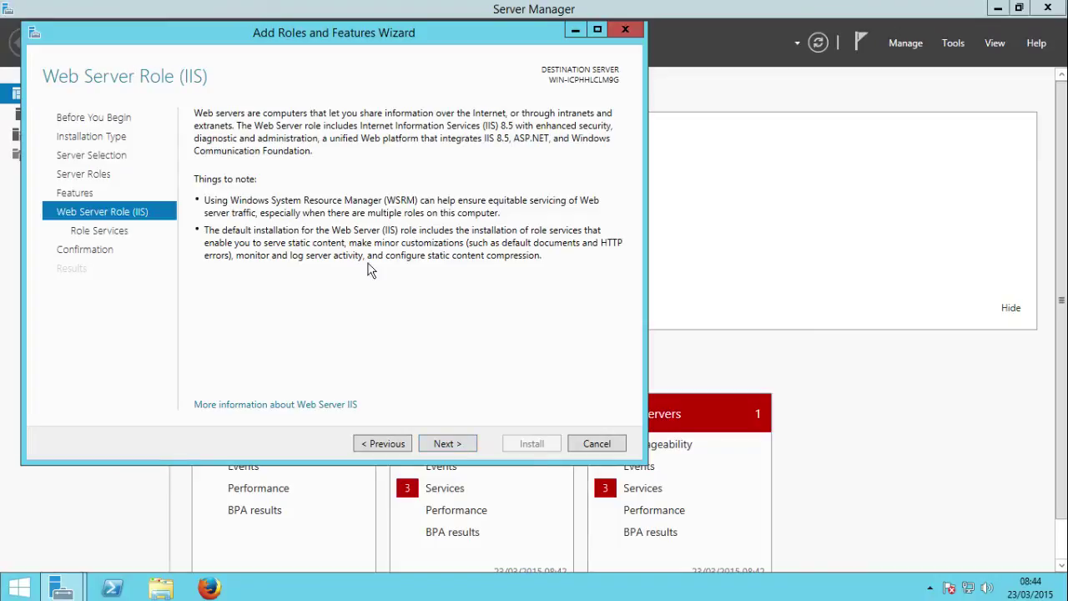
pyautogui.click(445, 445)
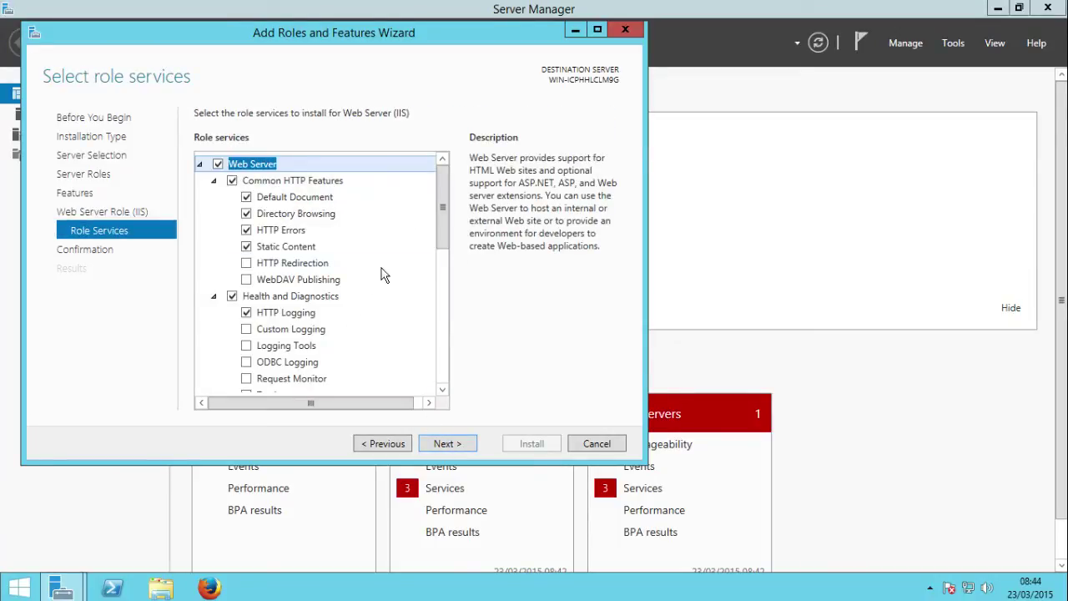
pyautogui.moveTo(438, 206); pyautogui.dragTo(440, 321)
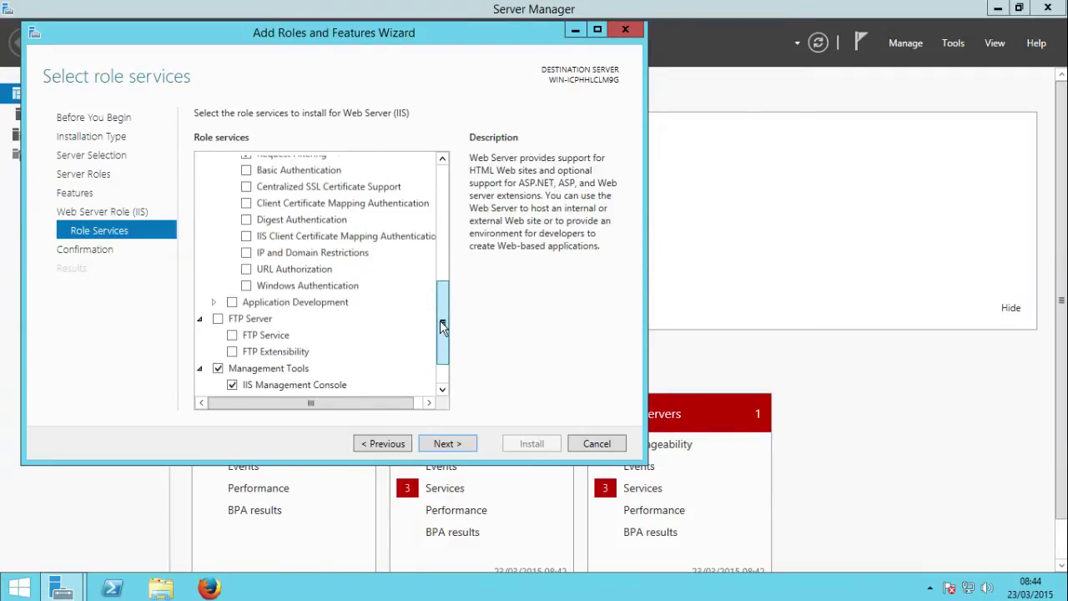
pyautogui.click(245, 276)
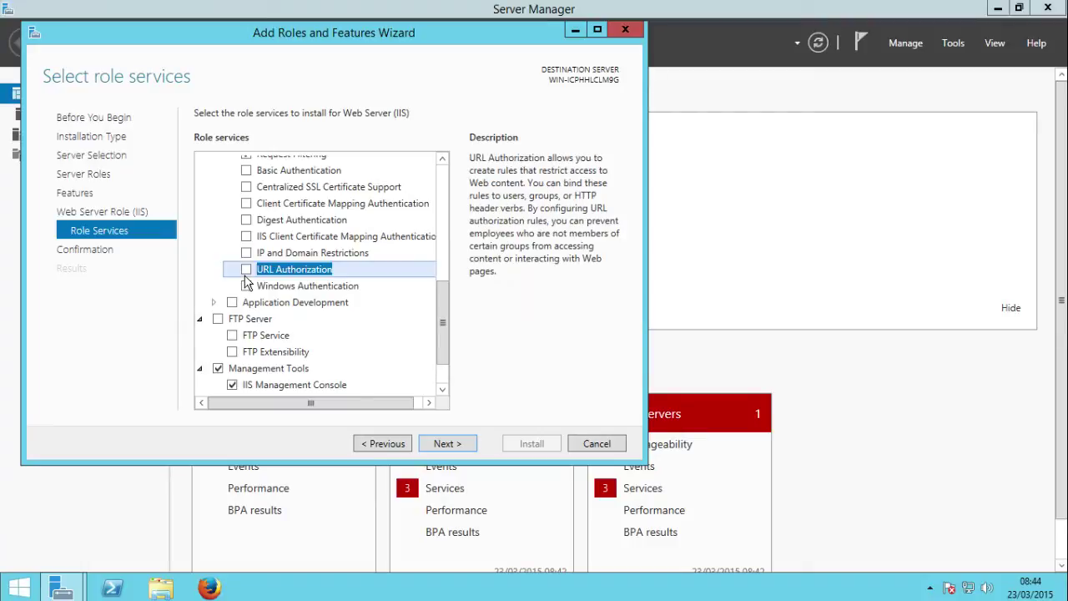
pyautogui.click(246, 271)
pyautogui.click(247, 286)
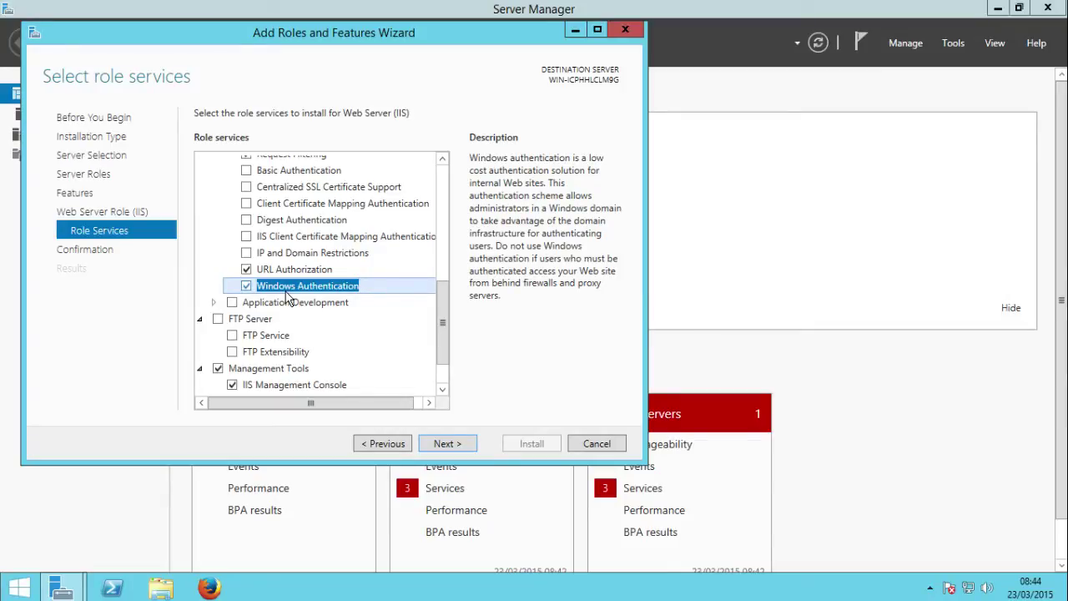
pyautogui.click(219, 321)
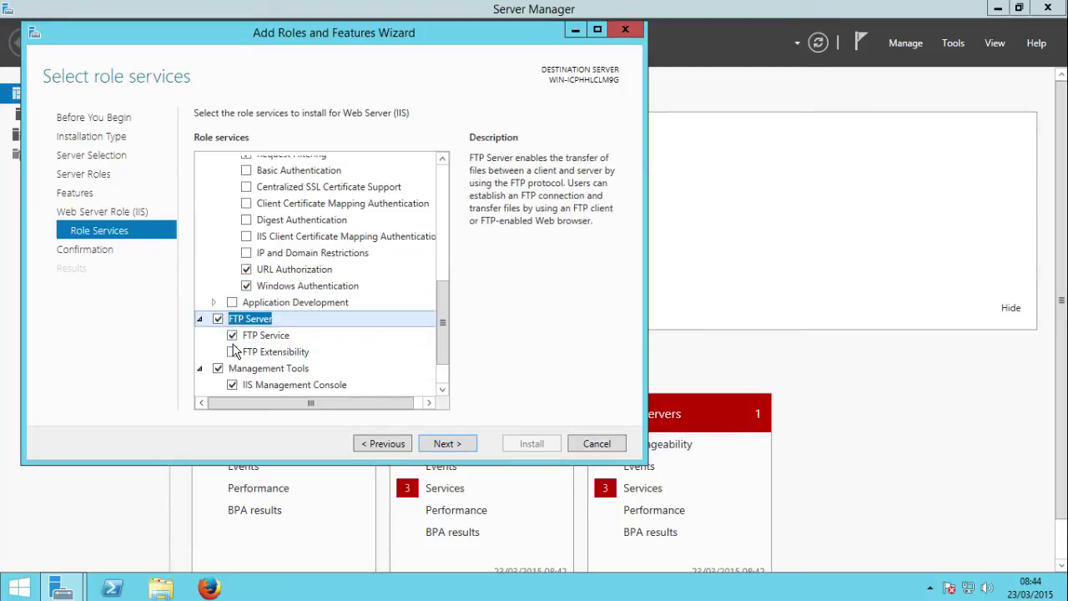
pyautogui.click(234, 350)
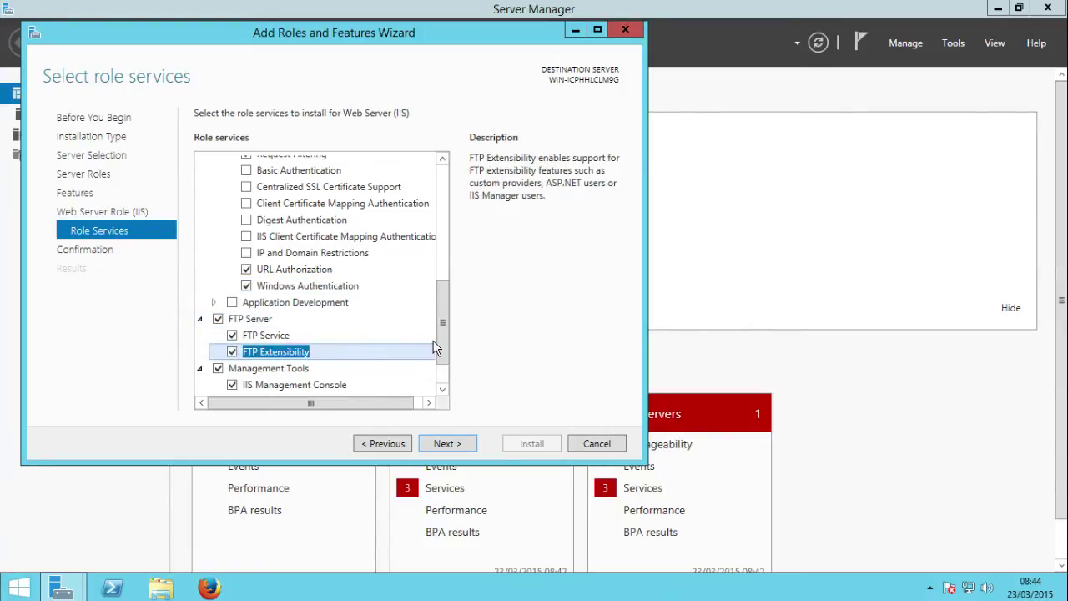
pyautogui.scroll(-1, 436, 346)
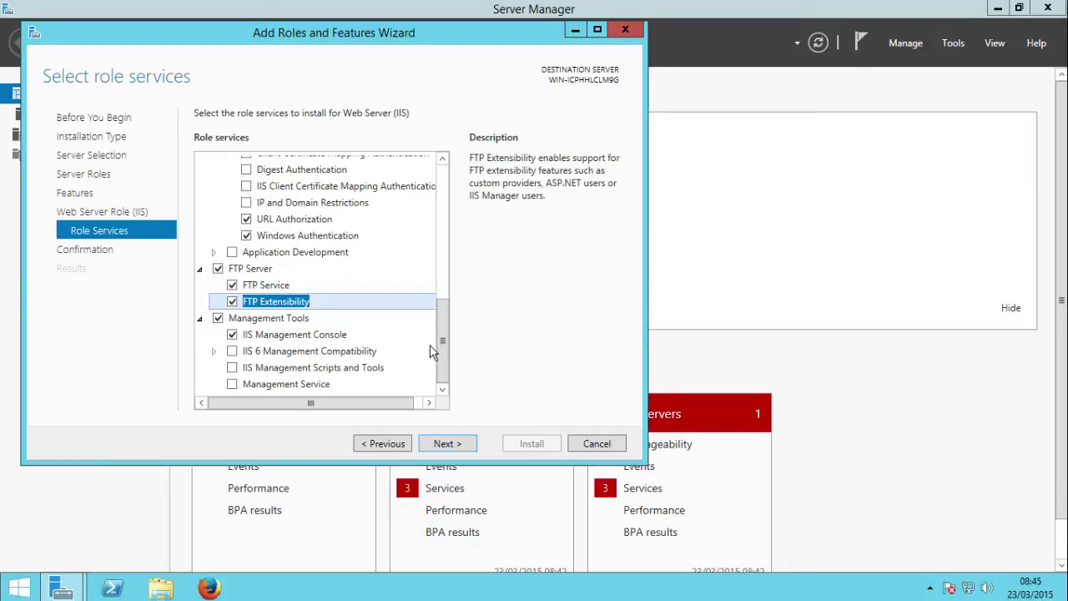
# Step: Allow automatic restart of the destination server on the confirmation page
pyautogui.click(467, 446)
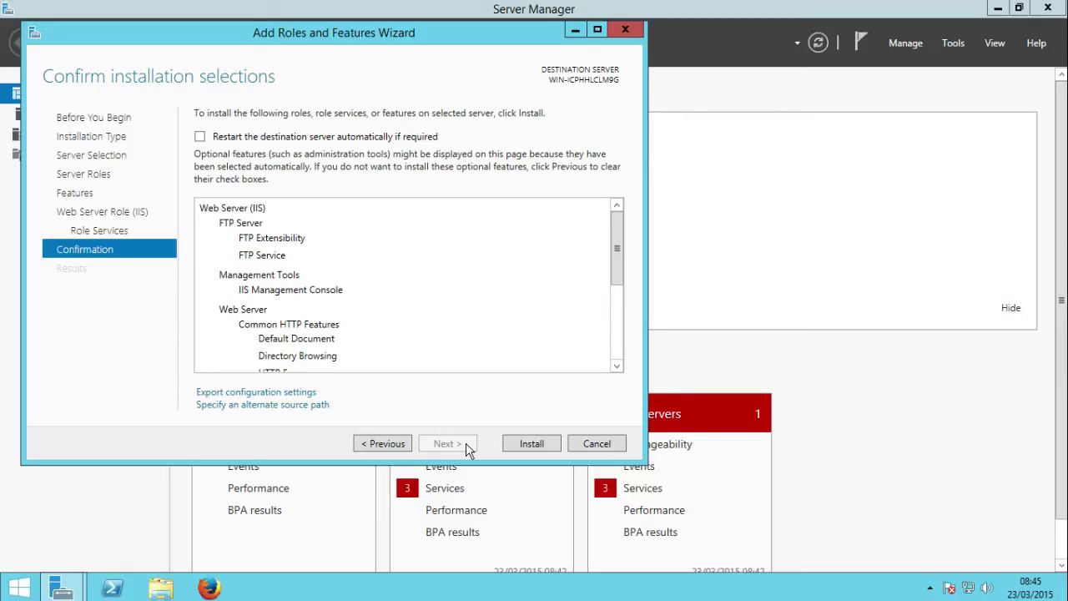
pyautogui.click(200, 137)
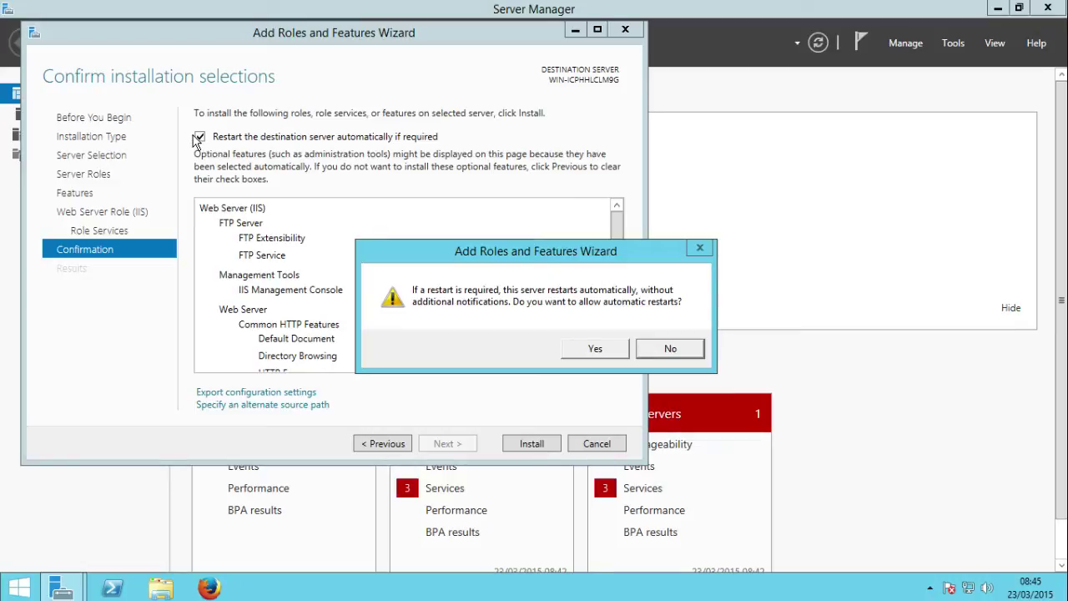
pyautogui.click(595, 350)
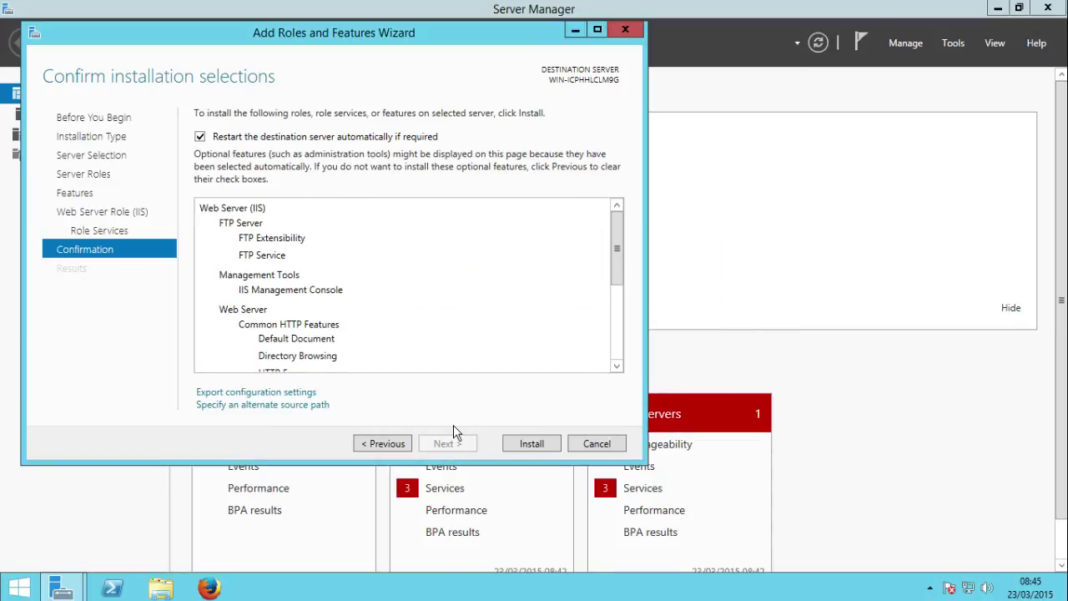
# Step: Install Web Server (IIS) with FTP Server and wait until it reports success
pyautogui.click(543, 448)
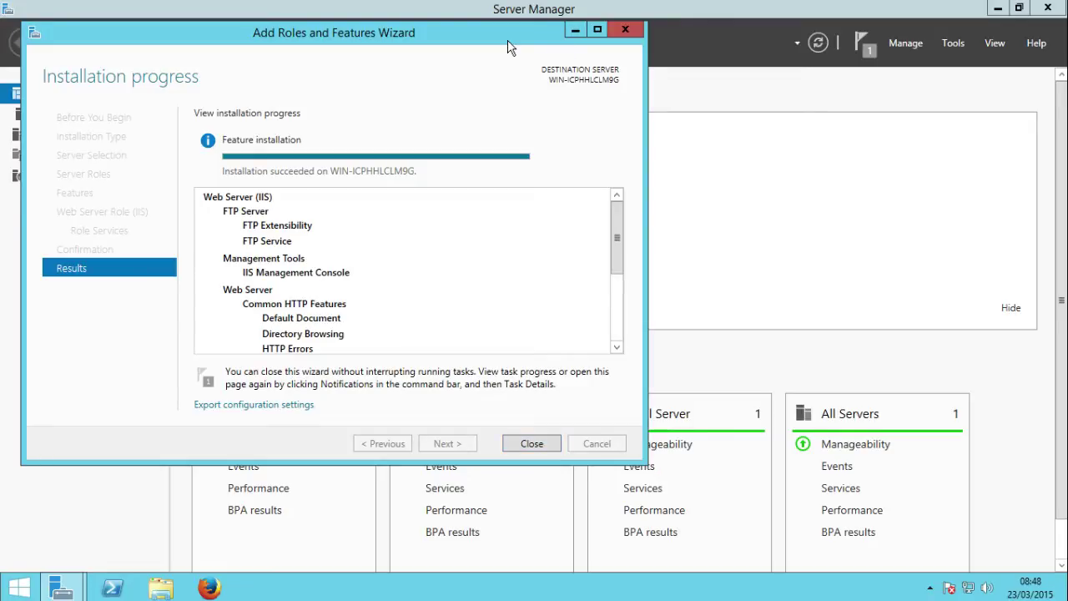
pyautogui.moveTo(507, 40); pyautogui.dragTo(361, 102)
pyautogui.click(638, 255)
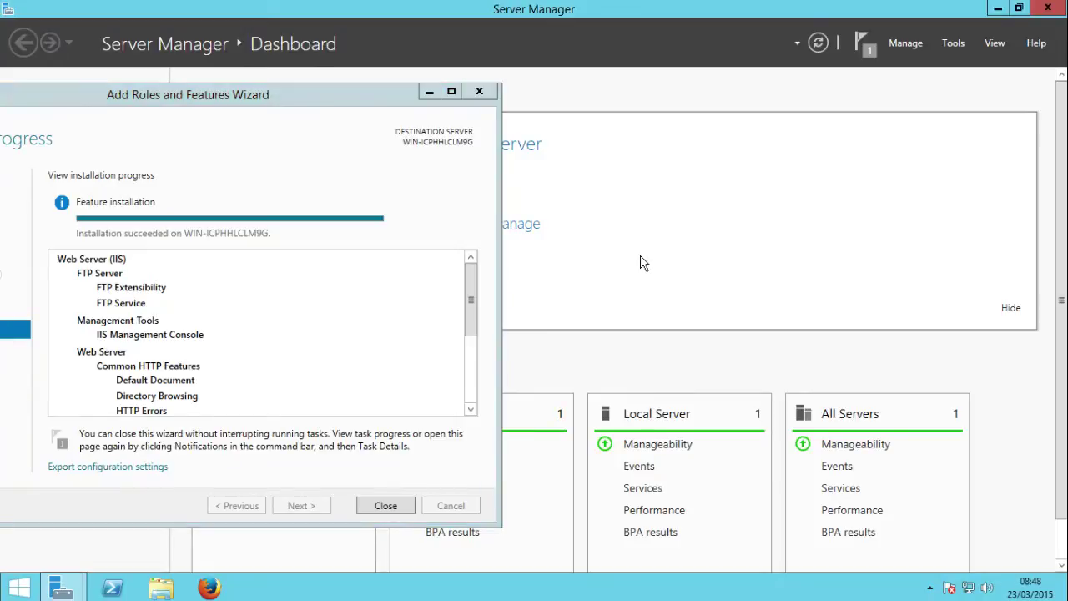
pyautogui.moveTo(214, 105); pyautogui.dragTo(324, 99)
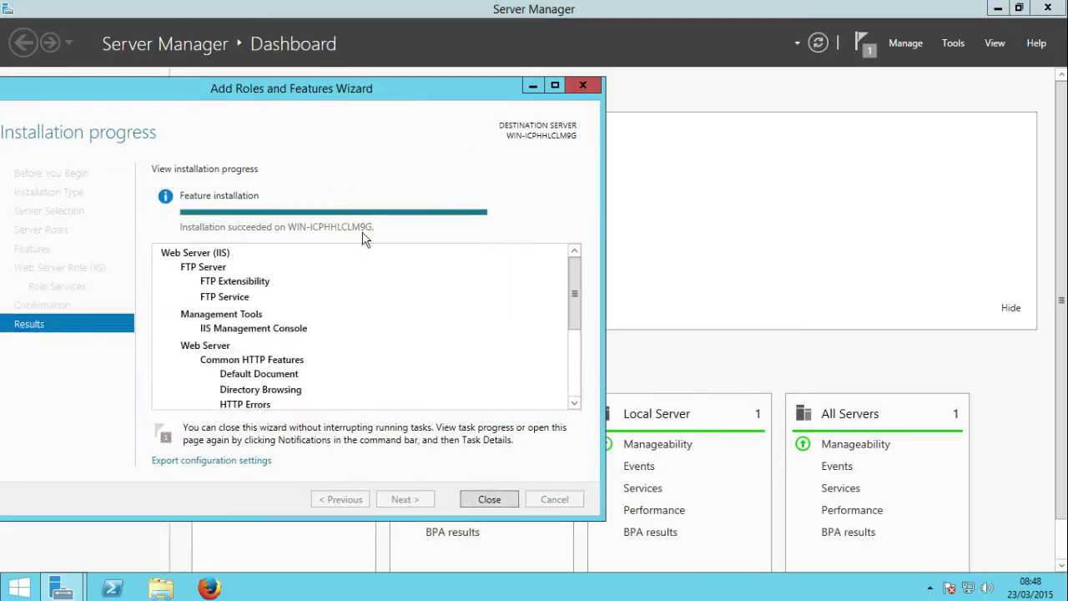
pyautogui.click(499, 502)
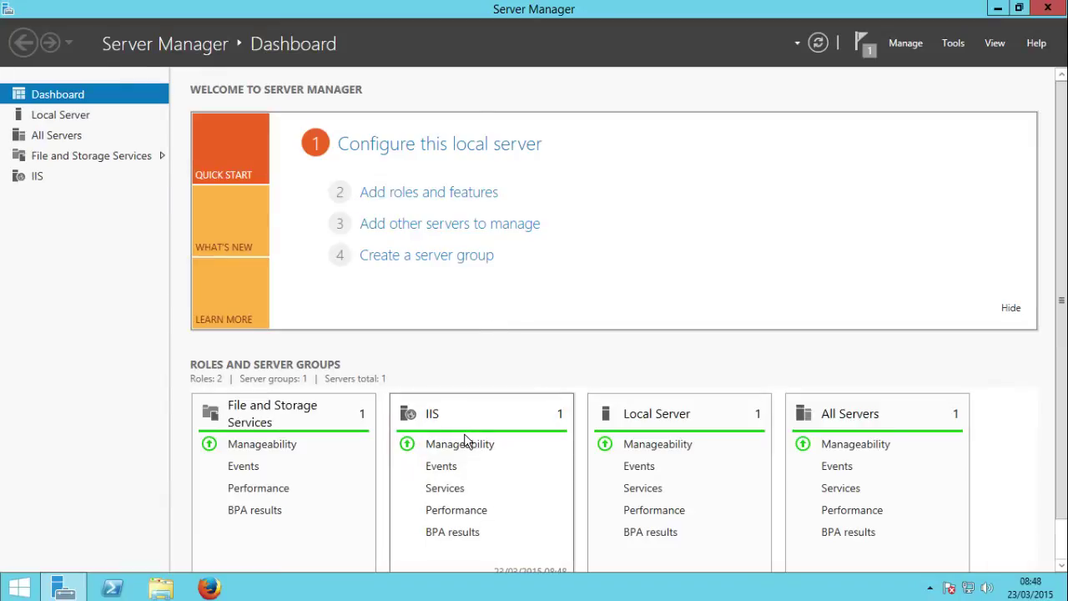
pyautogui.scroll(-1, 551, 425)
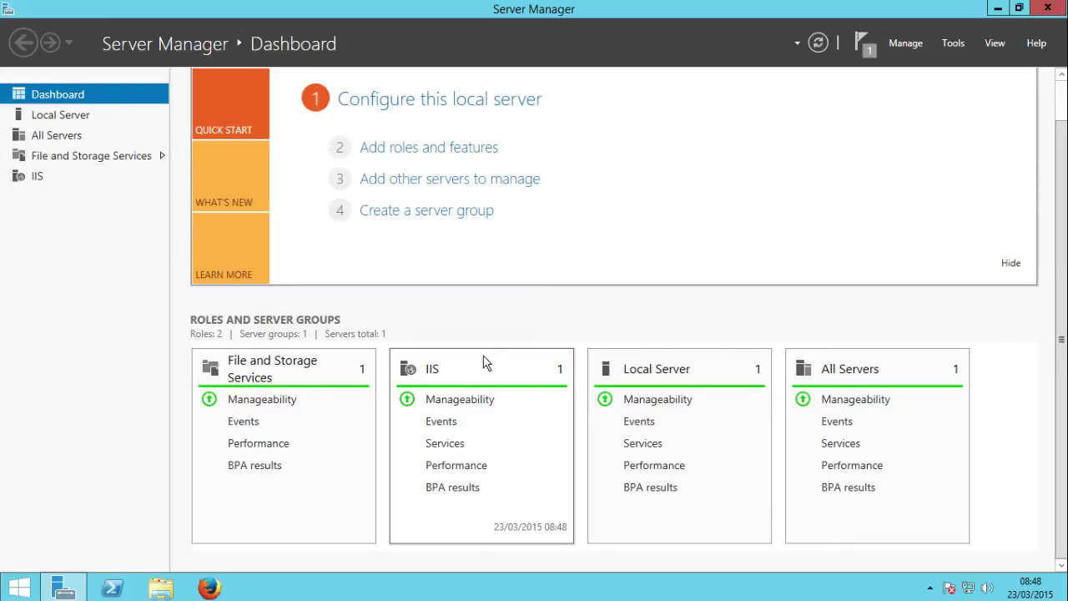
pyautogui.click(412, 368)
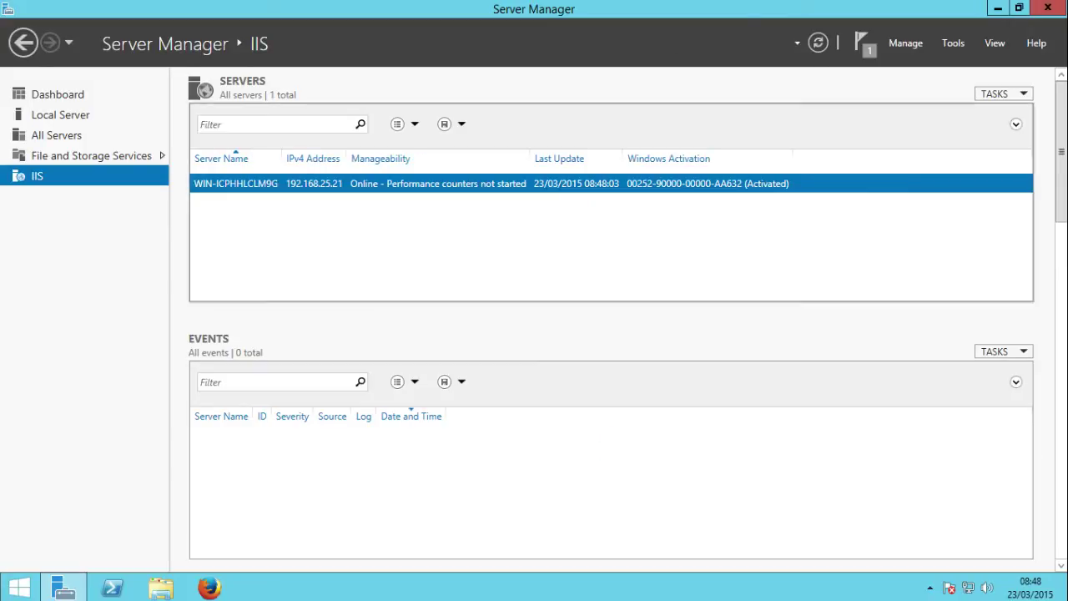
pyautogui.click(856, 49)
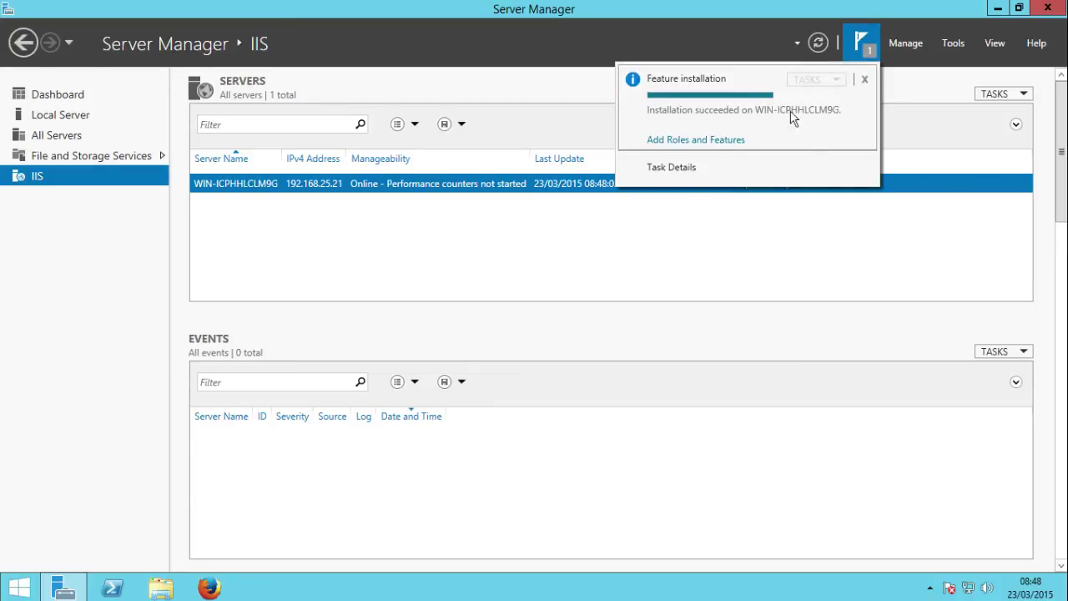
pyautogui.click(256, 49)
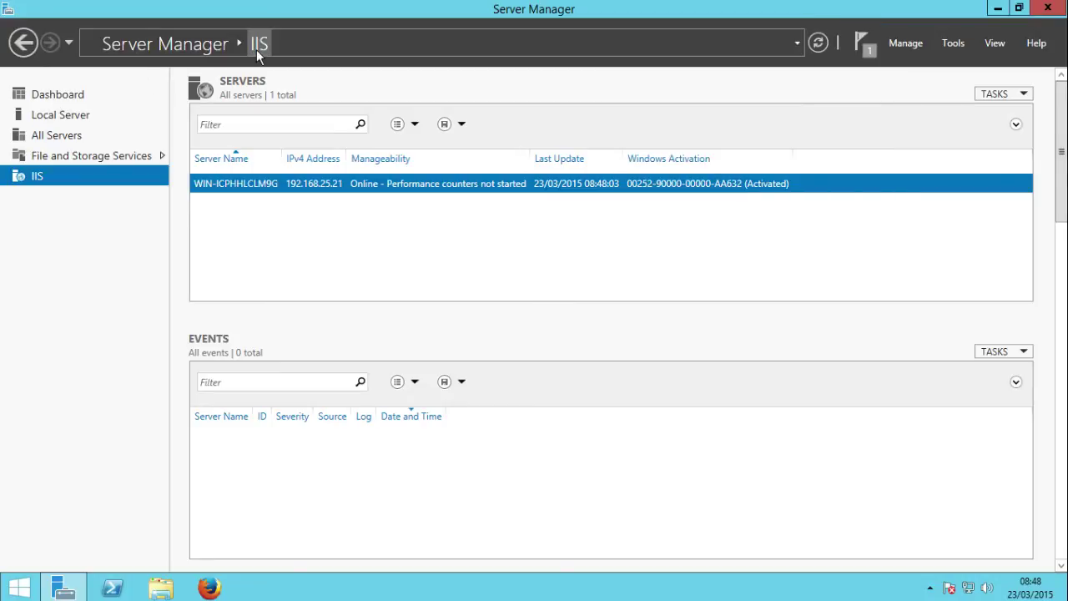
pyautogui.click(31, 48)
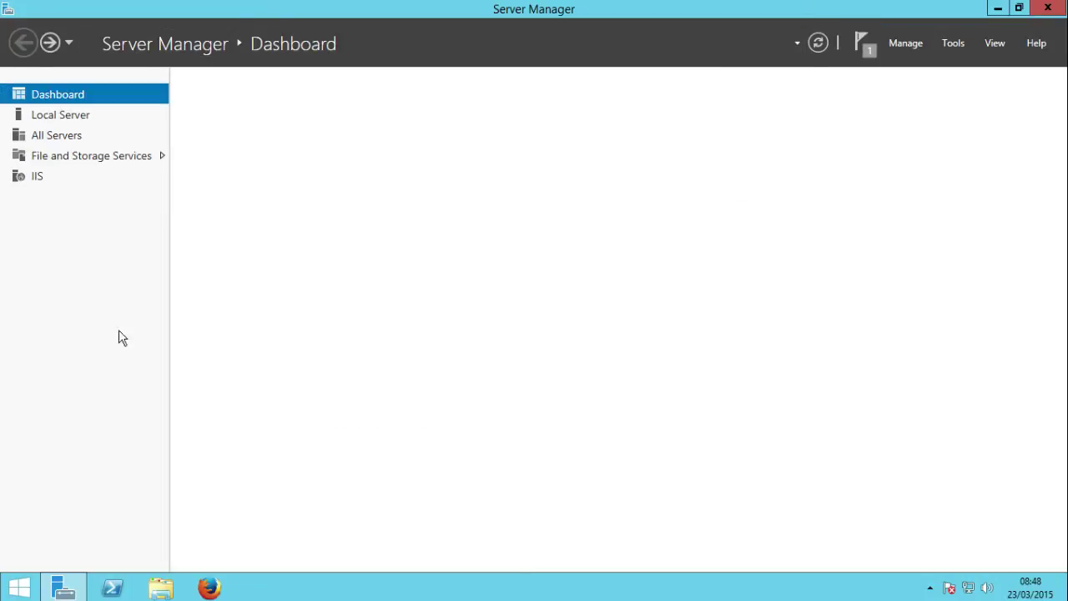
# Step: Launch Internet Information Services (IIS) Manager from the Start screen's apps list
pyautogui.click(31, 587)
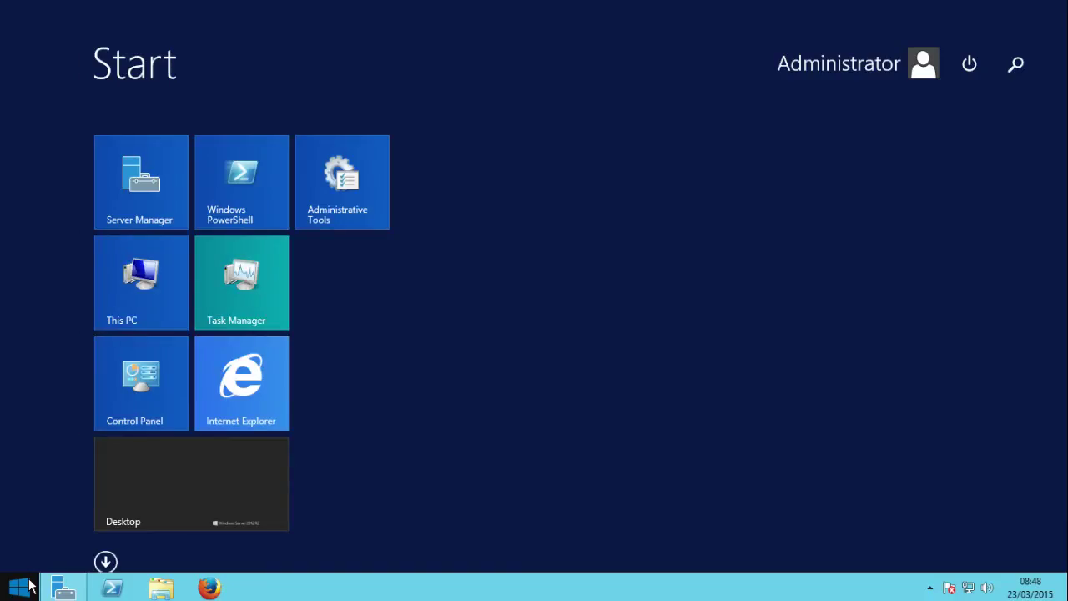
pyautogui.click(106, 560)
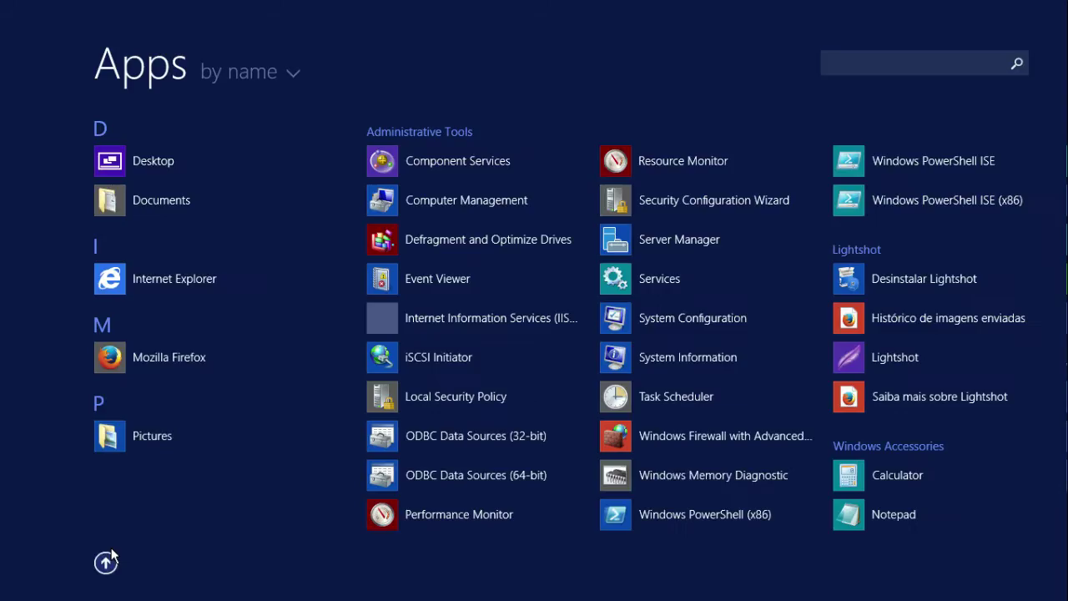
pyautogui.click(107, 561)
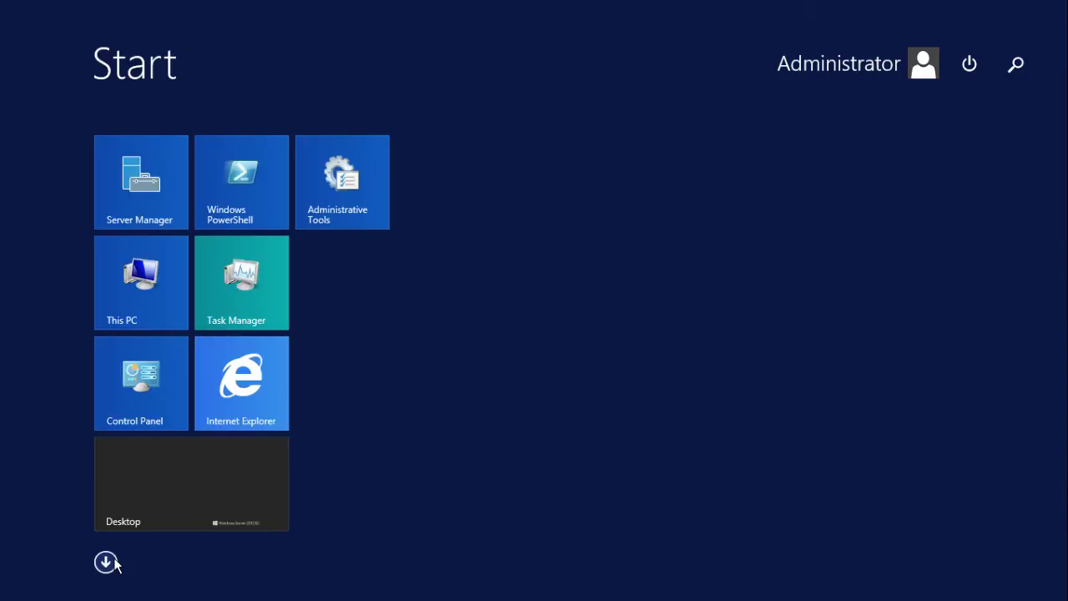
pyautogui.click(114, 564)
pyautogui.click(104, 561)
pyautogui.click(122, 525)
pyautogui.click(12, 590)
pyautogui.click(106, 563)
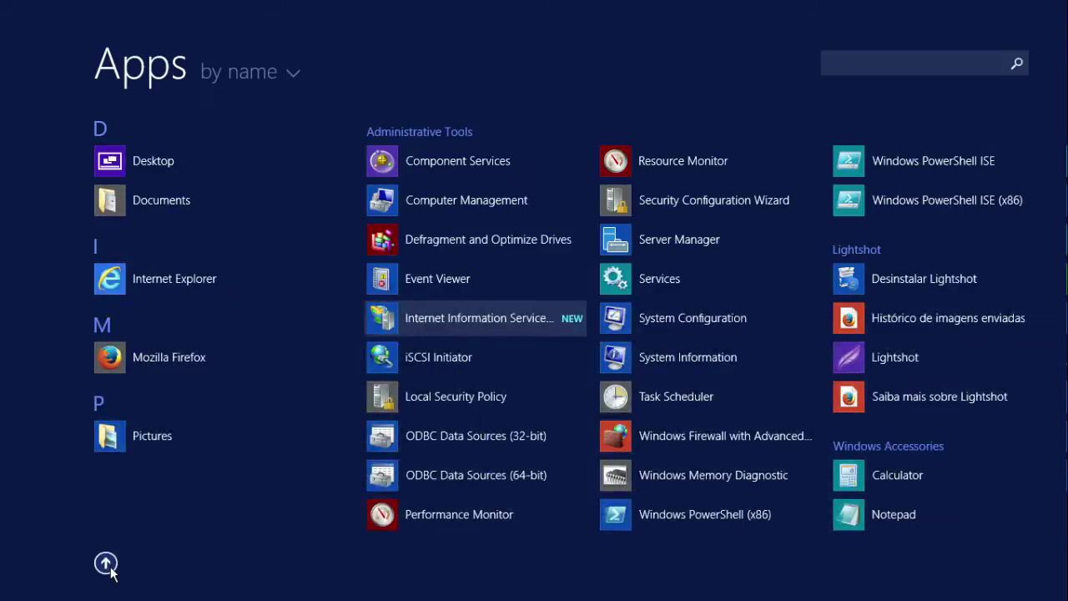
pyautogui.click(428, 321)
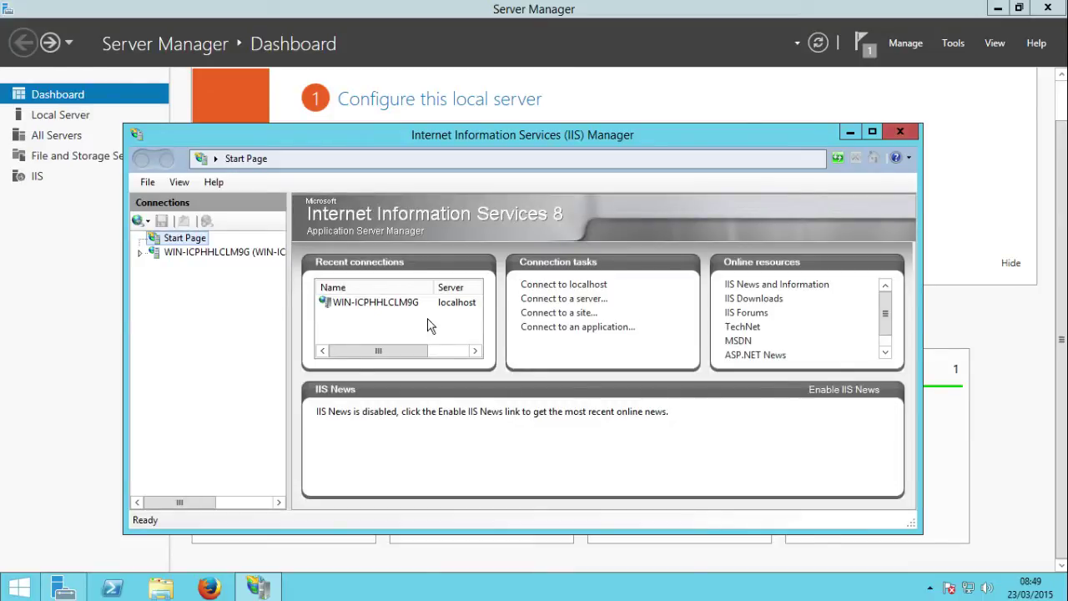
# Step: Maximize the IIS Manager window to fill the screen
pyautogui.click(872, 133)
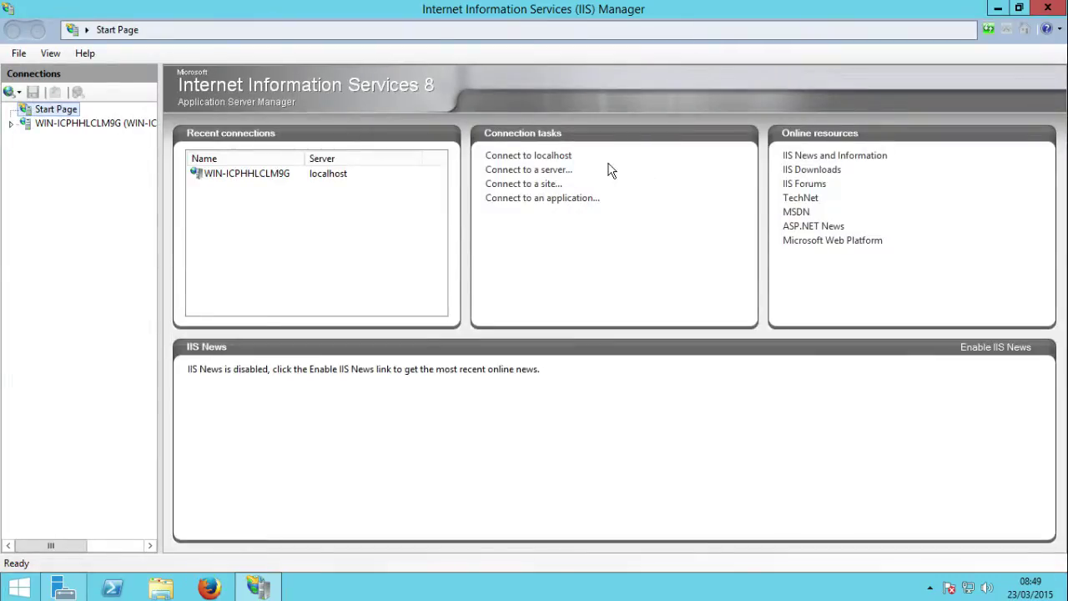
# Step: Connect IIS Manager to localhost from the Start Page's connection tasks
pyautogui.click(520, 154)
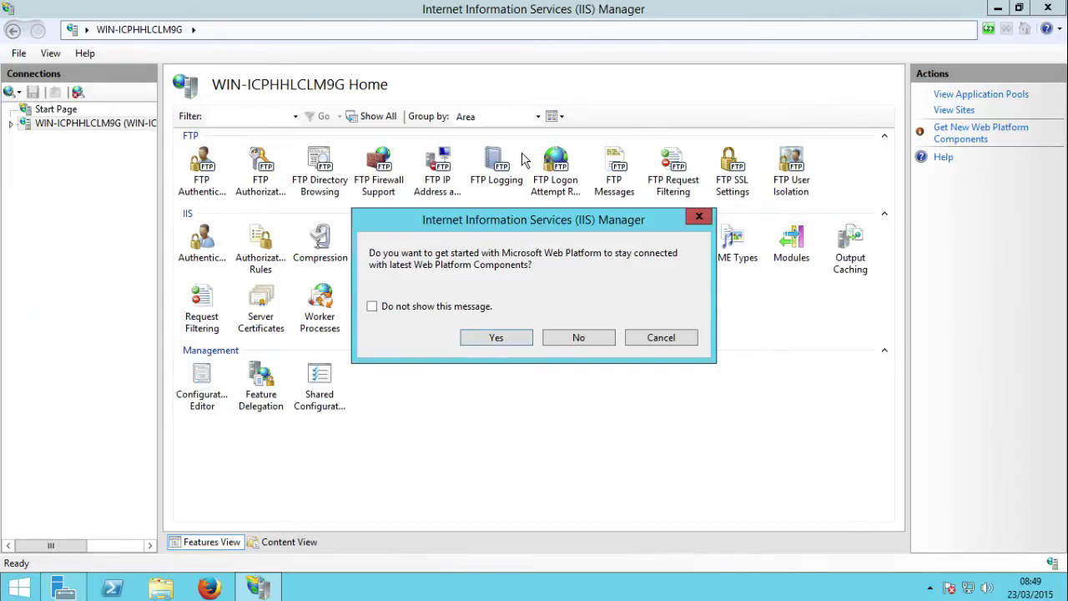
# Step: Accept the Web Platform prompt and request the Web Platform Installer 5.0 download in Firefox
pyautogui.click(498, 338)
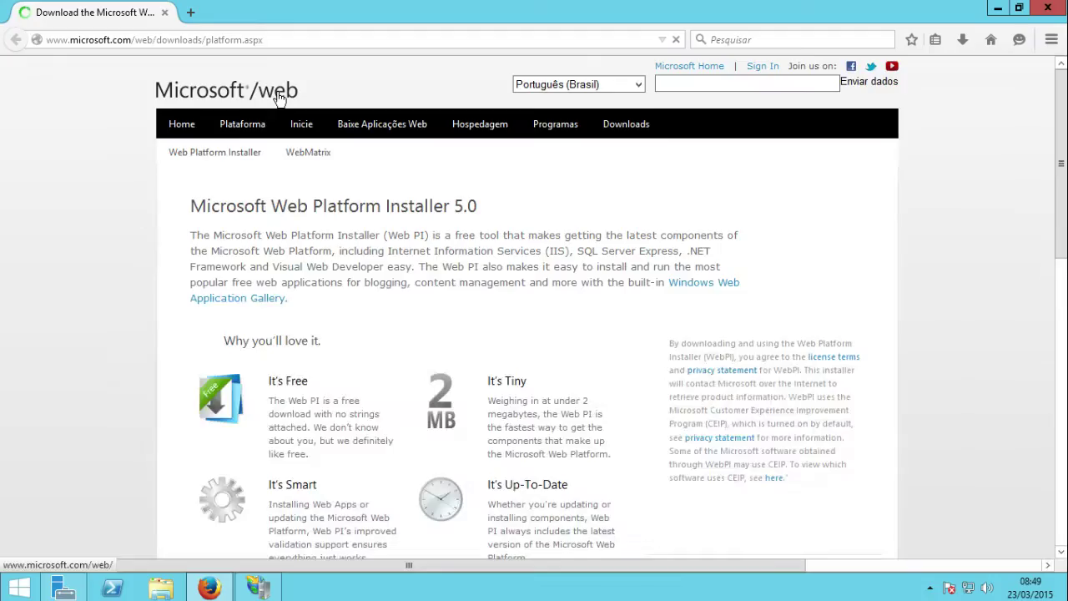
pyautogui.moveTo(191, 206); pyautogui.dragTo(464, 207)
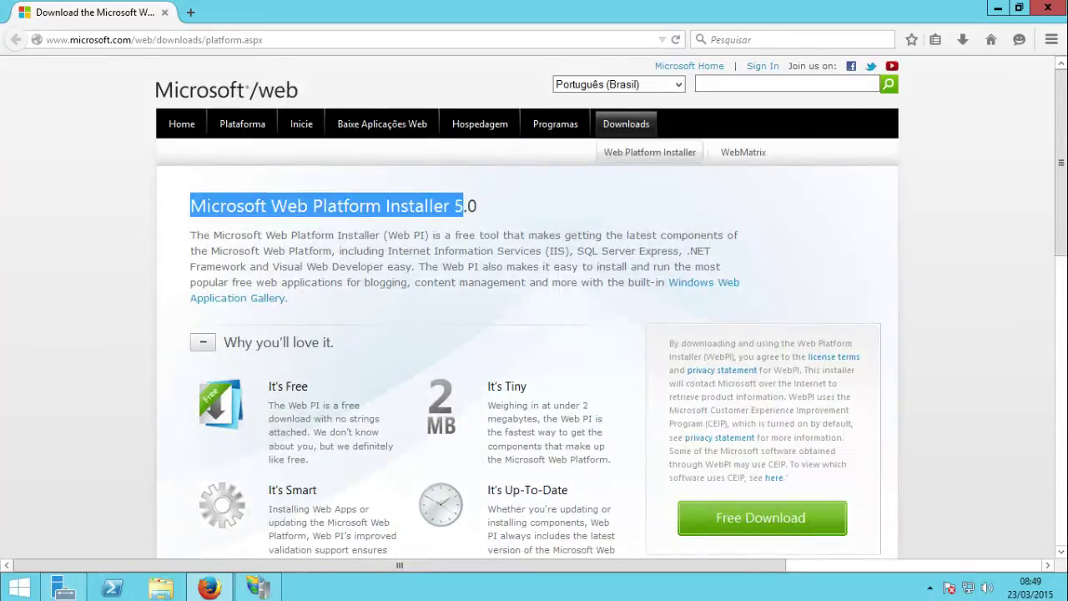
pyautogui.click(480, 210)
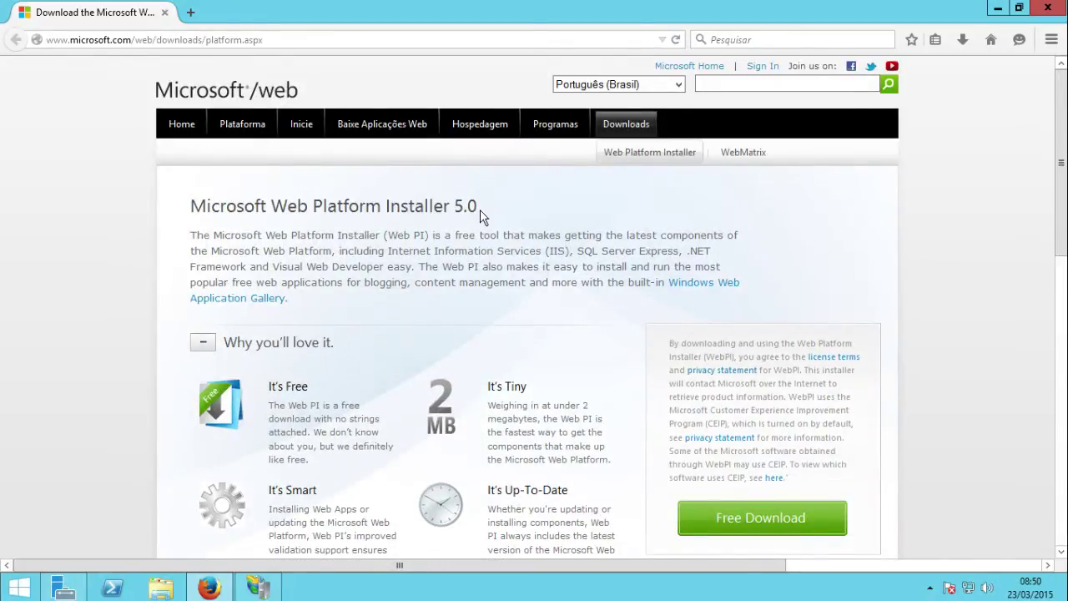
pyautogui.scroll(-2, 480, 210)
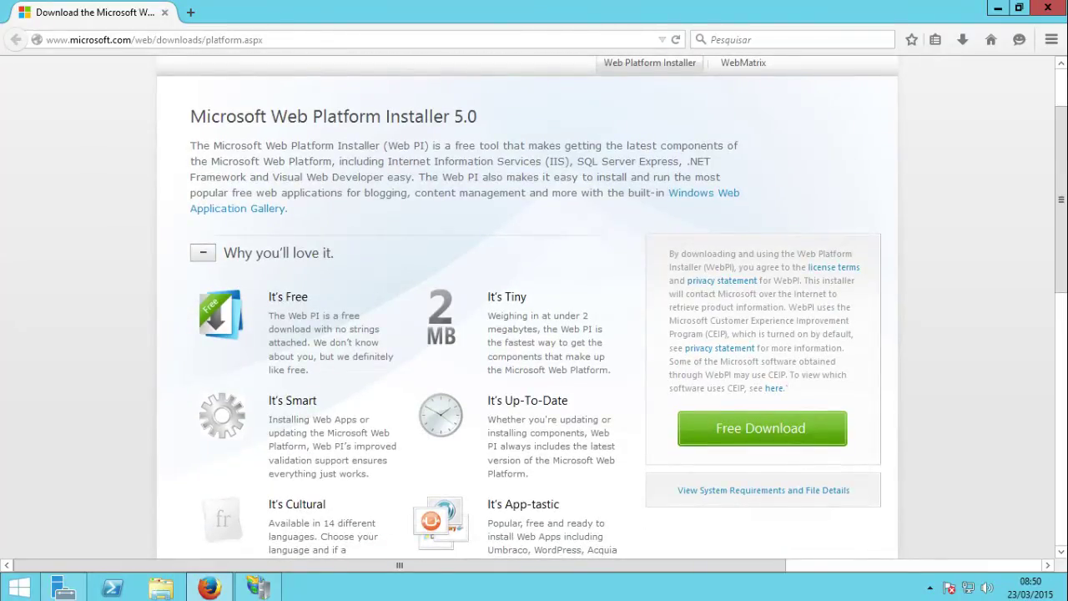
pyautogui.moveTo(381, 117); pyautogui.dragTo(466, 138)
pyautogui.click(466, 139)
pyautogui.scroll(-8, 699, 236)
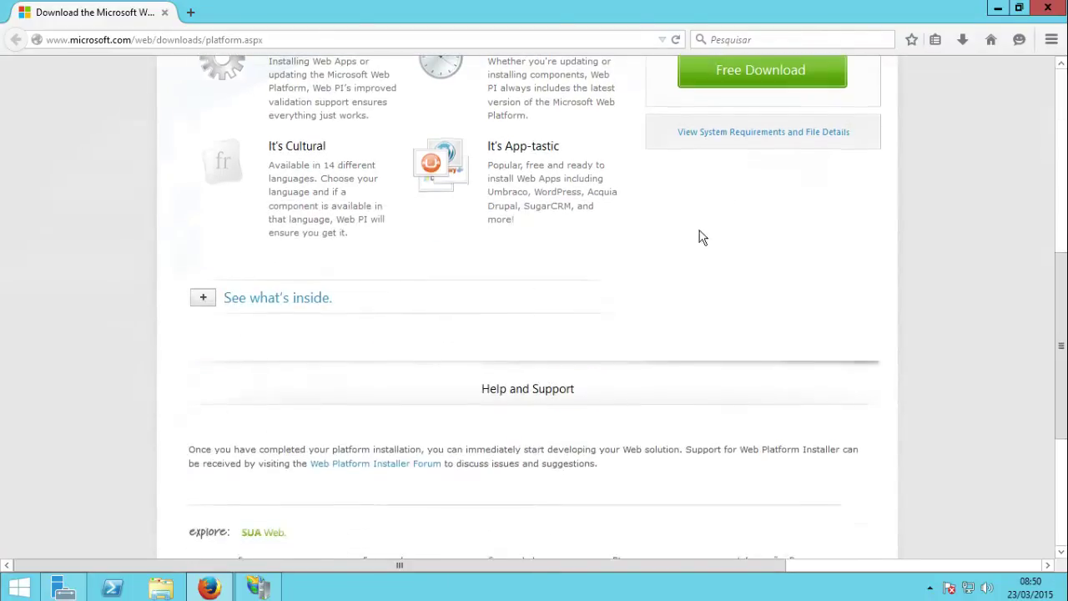
pyautogui.click(750, 96)
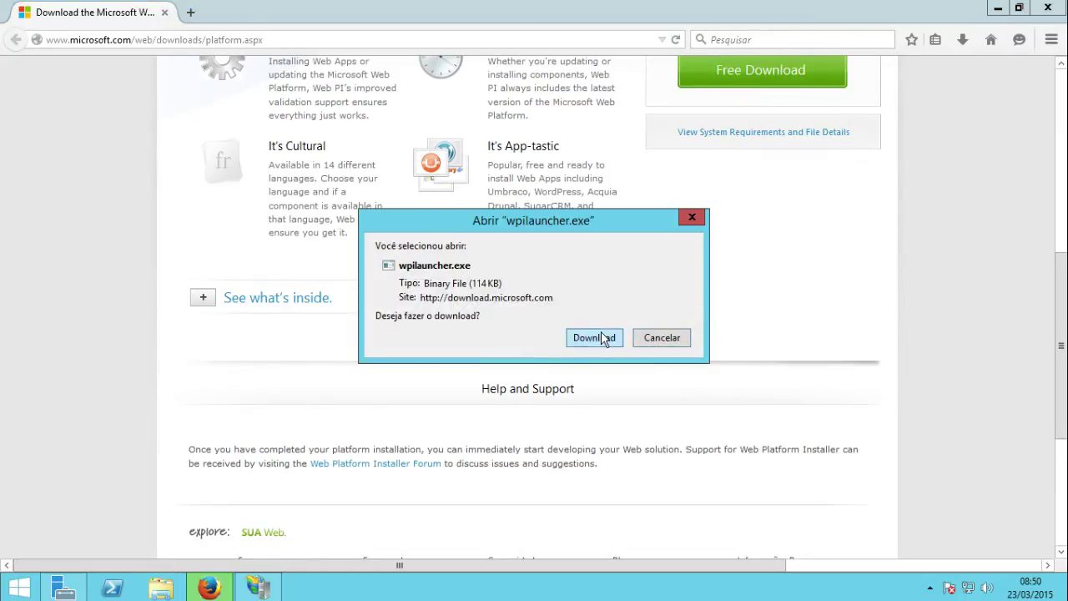
# Step: Download wpilauncher.exe and run it past the security warning, then return to IIS Manager
pyautogui.click(594, 337)
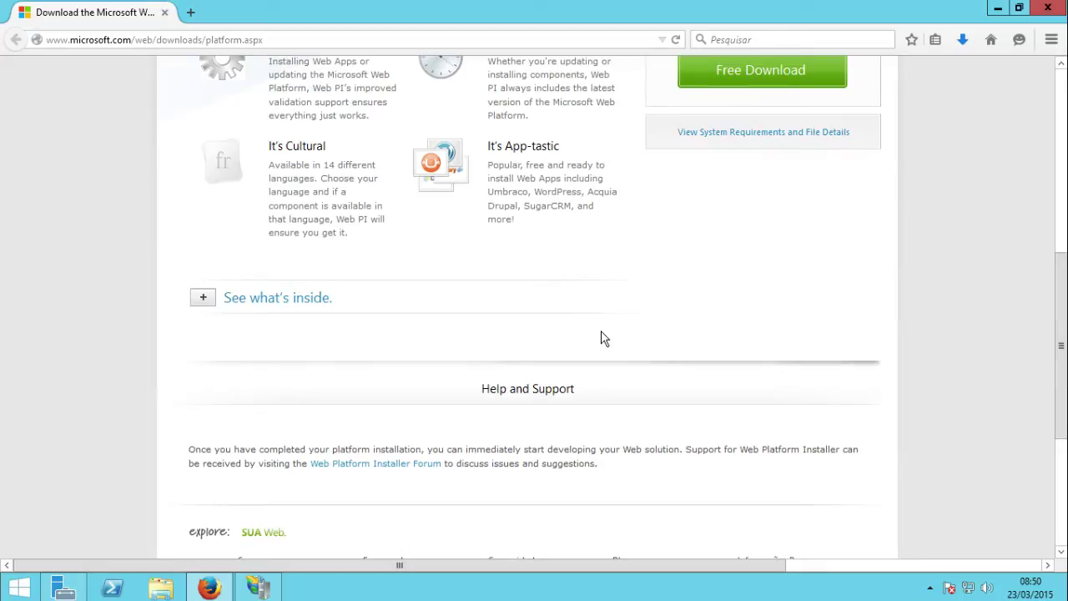
pyautogui.click(961, 41)
pyautogui.click(776, 77)
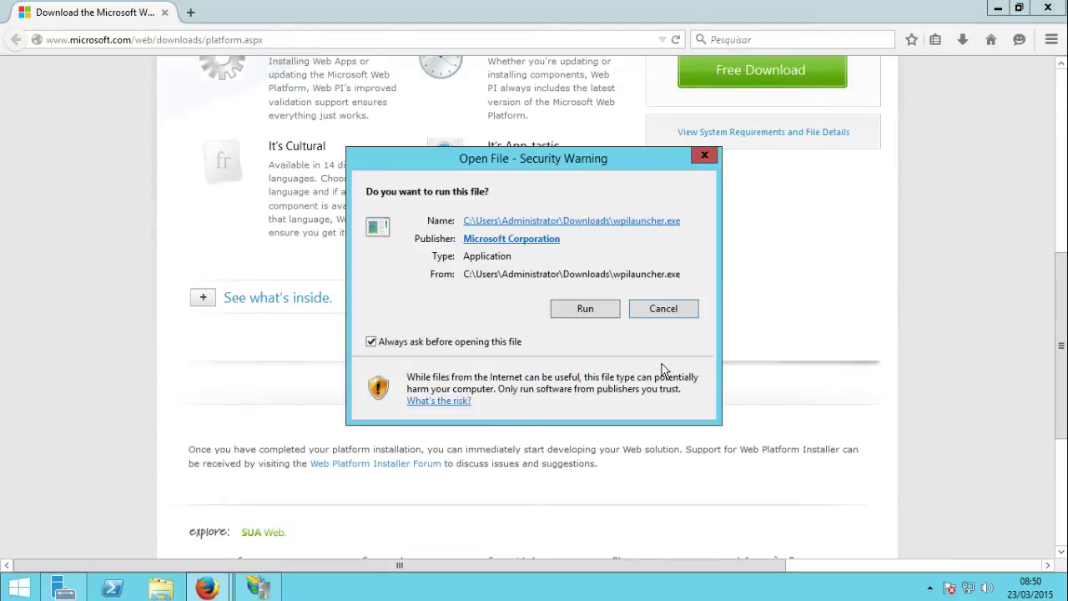
pyautogui.click(592, 309)
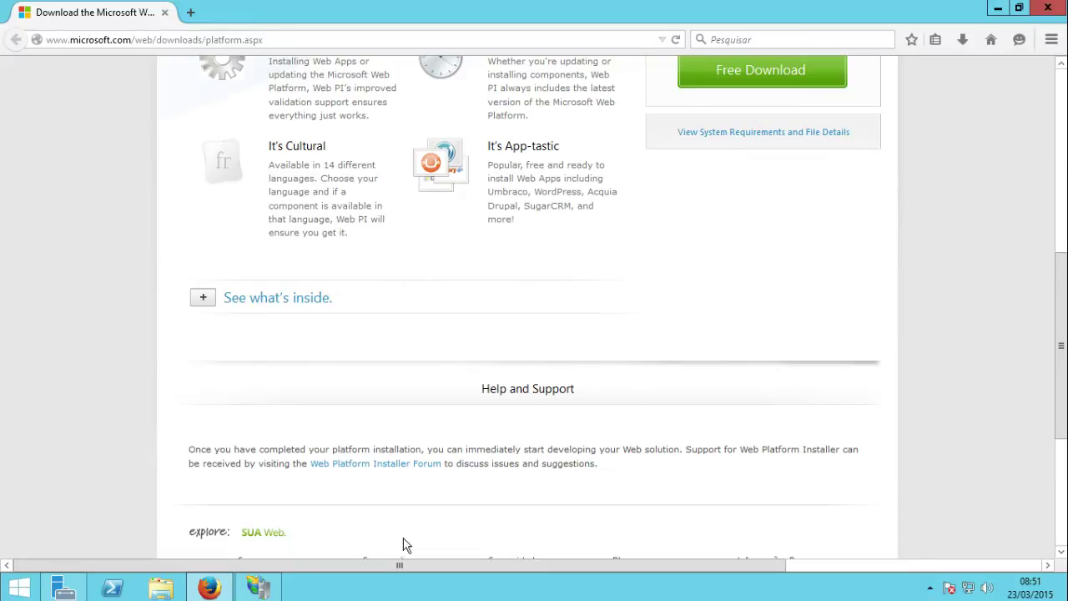
pyautogui.click(258, 588)
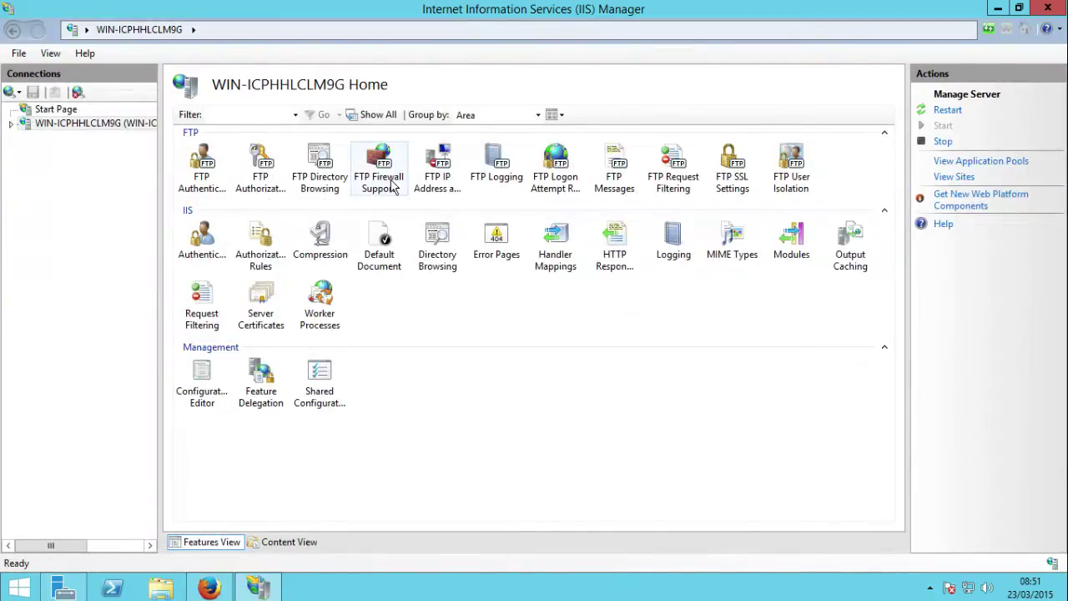
# Step: Expand the server and Sites nodes to reveal Default Web Site, then open a new Firefox tab
pyautogui.click(10, 124)
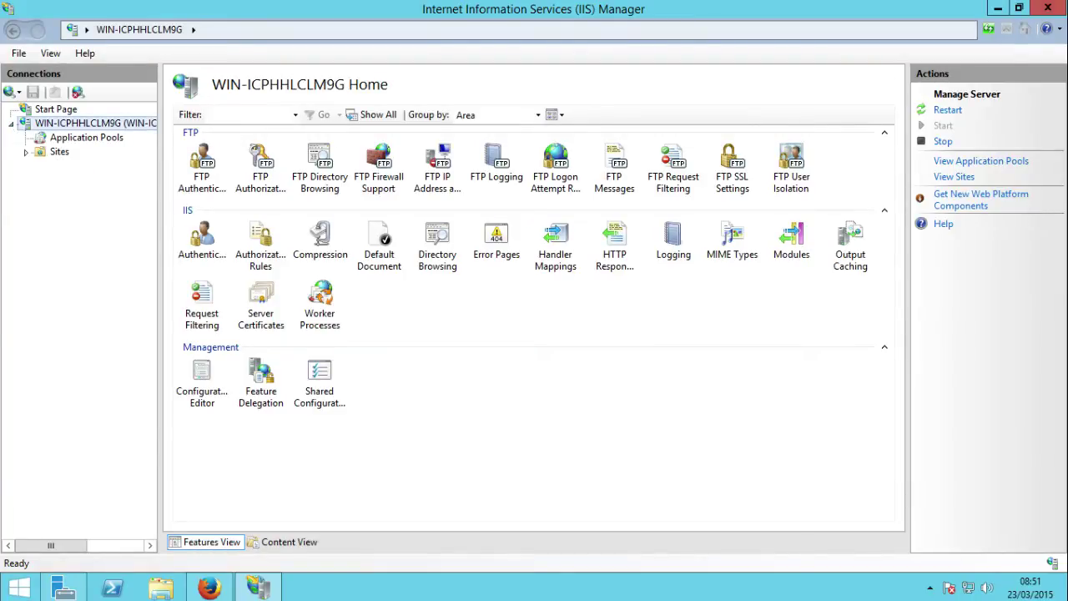
pyautogui.click(26, 151)
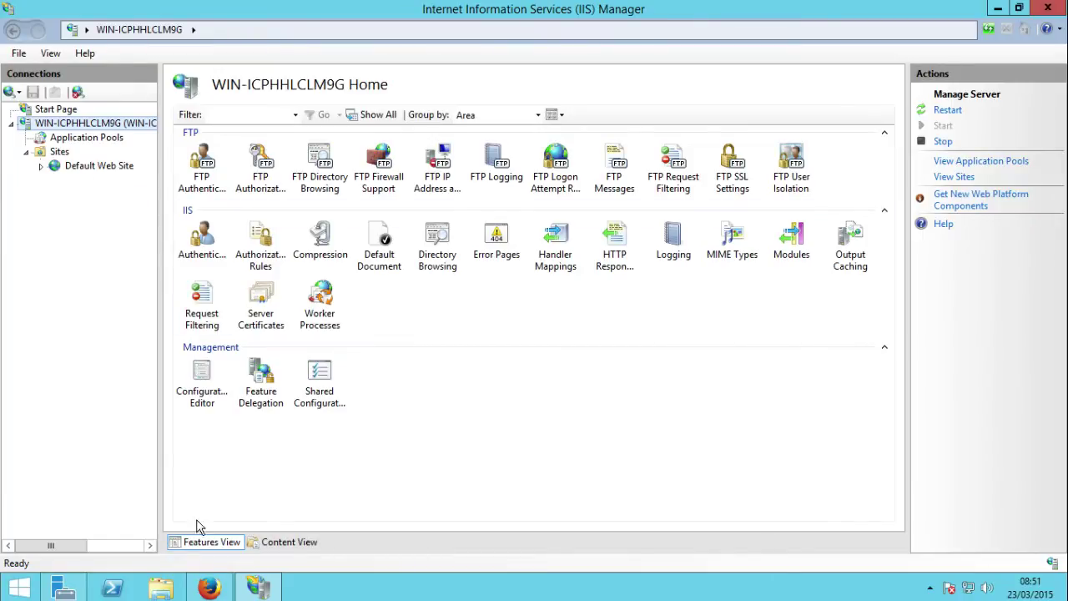
pyautogui.click(211, 589)
pyautogui.click(190, 13)
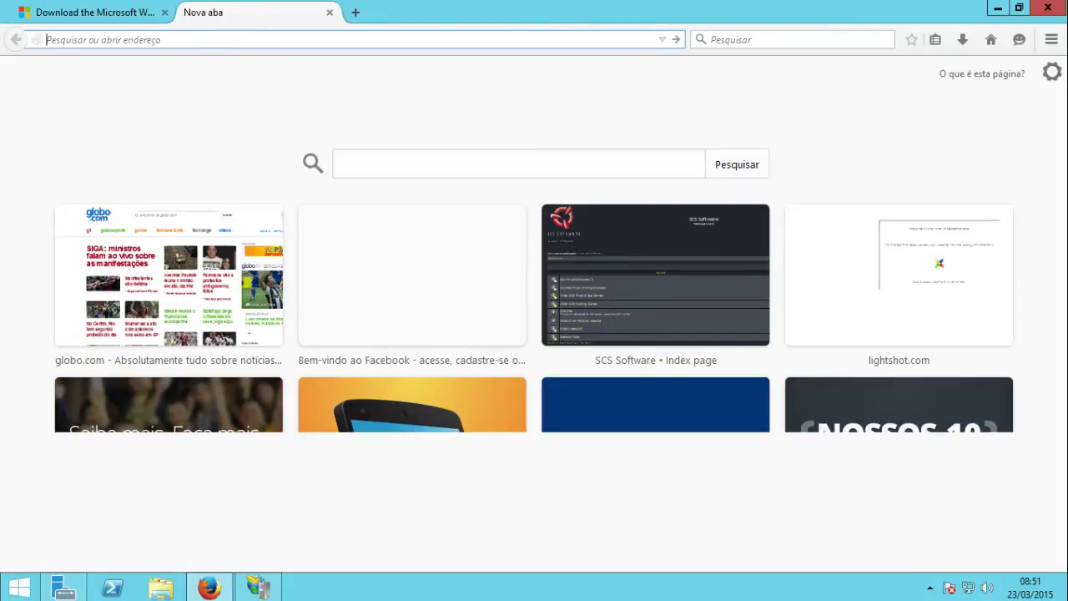
# Step: Load localhost in Firefox to verify the IIS welcome page, then minimize the browser
pyautogui.write('localhost')
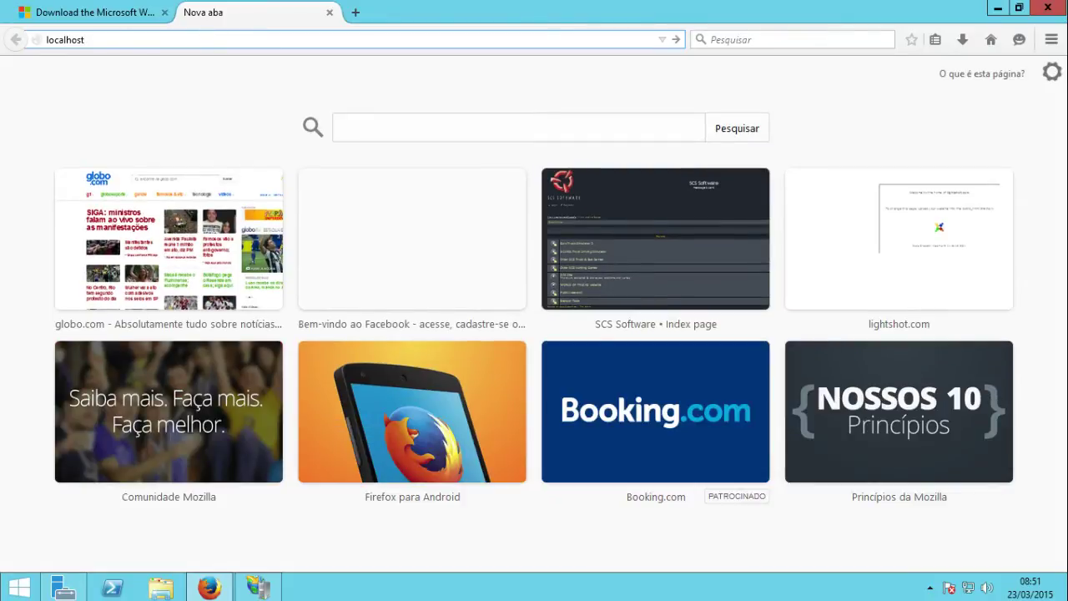
pyautogui.press('Return')
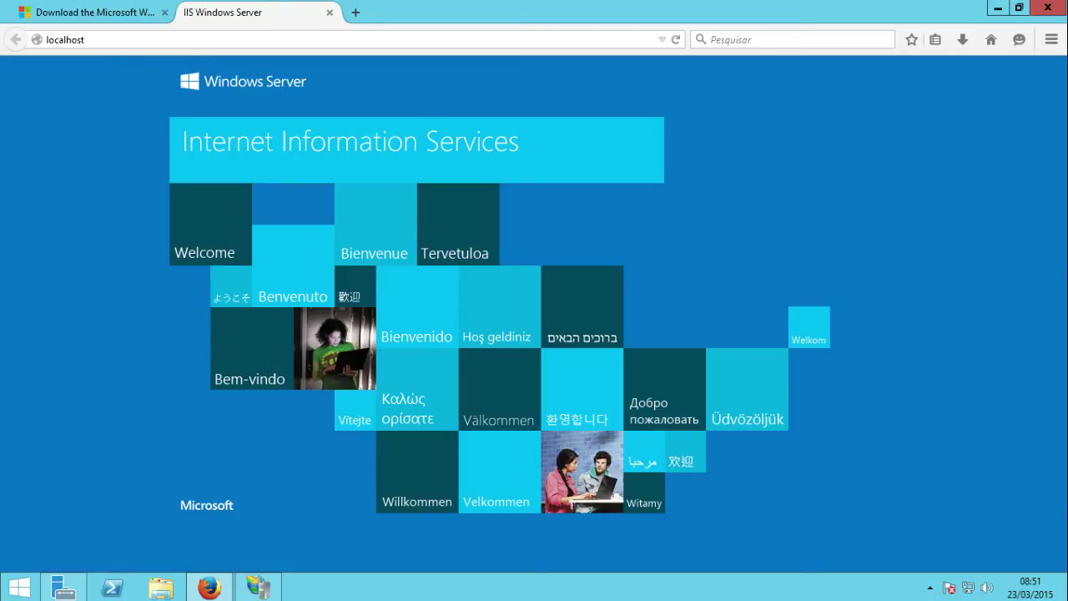
pyautogui.hotkey('ctrl', 'l')
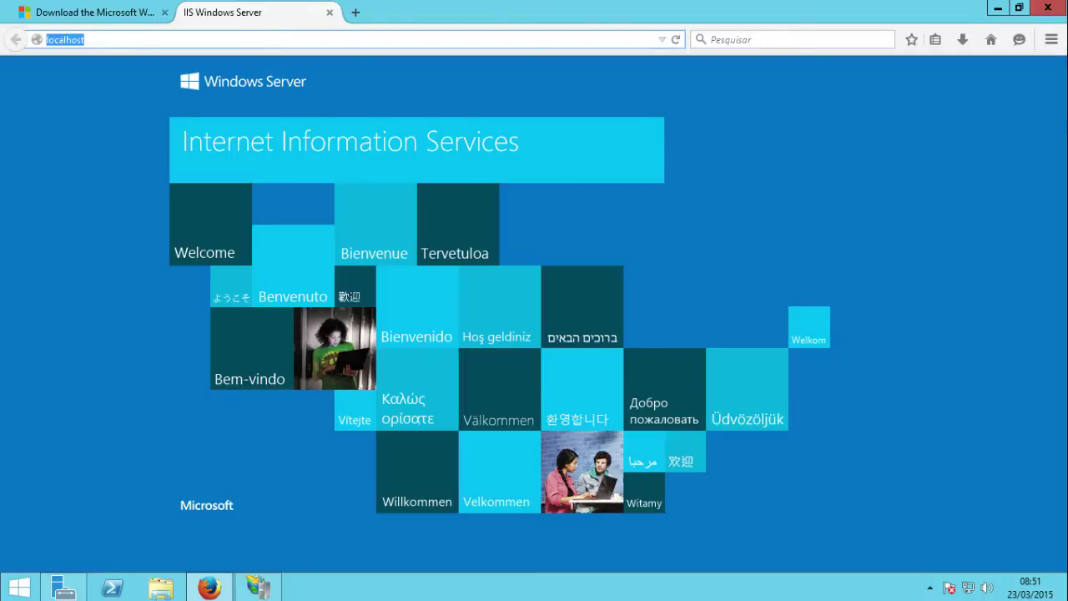
pyautogui.click(998, 7)
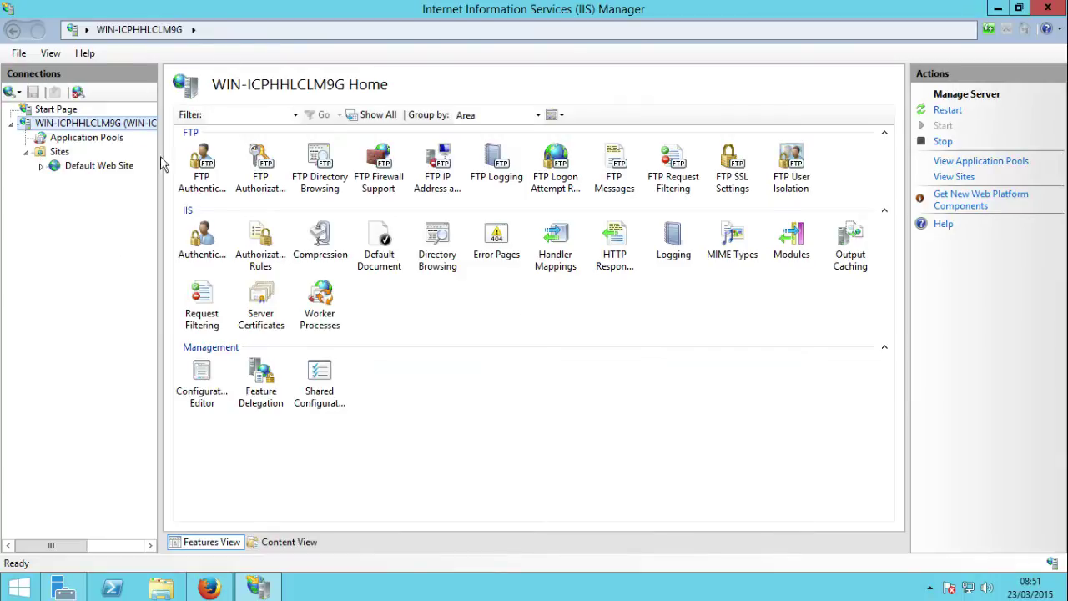
# Step: Review the Default Web Site home in IIS Manager, then minimize IIS Manager
pyautogui.click(99, 166)
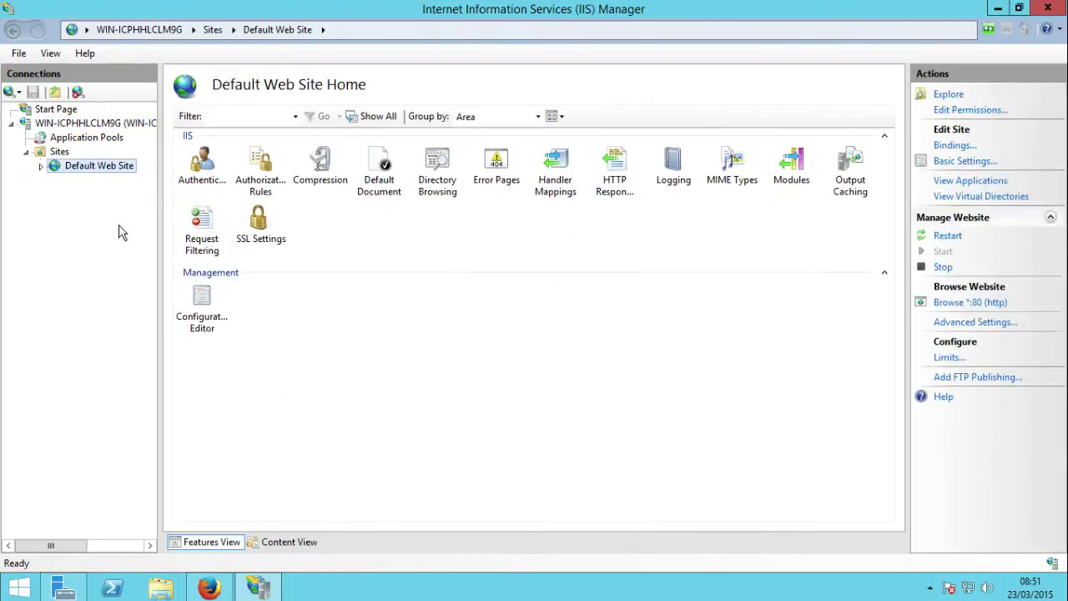
pyautogui.rightClick(105, 170)
pyautogui.click(37, 171)
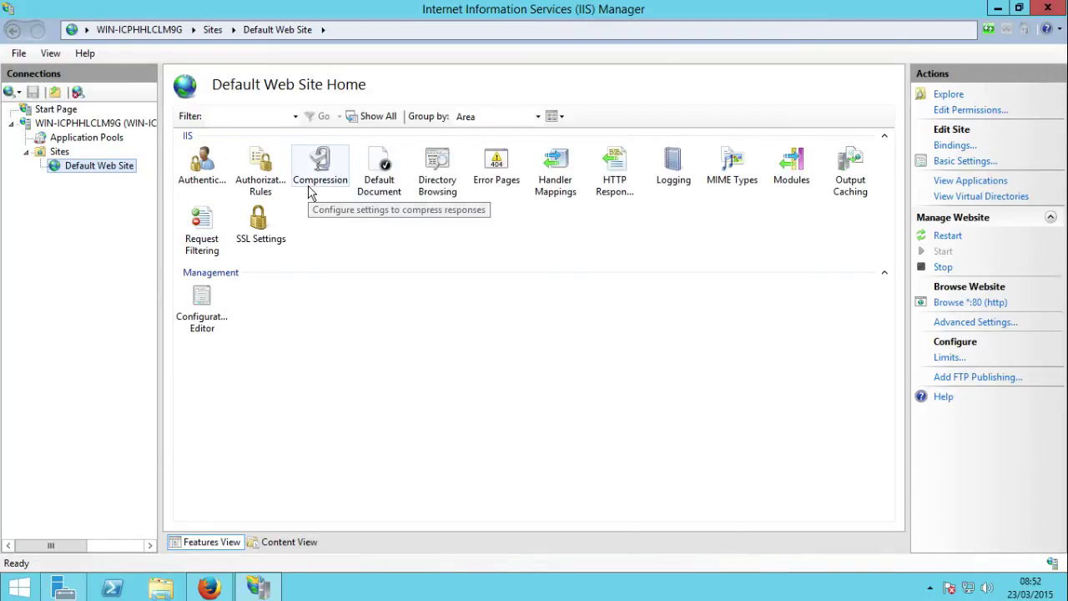
pyautogui.click(998, 9)
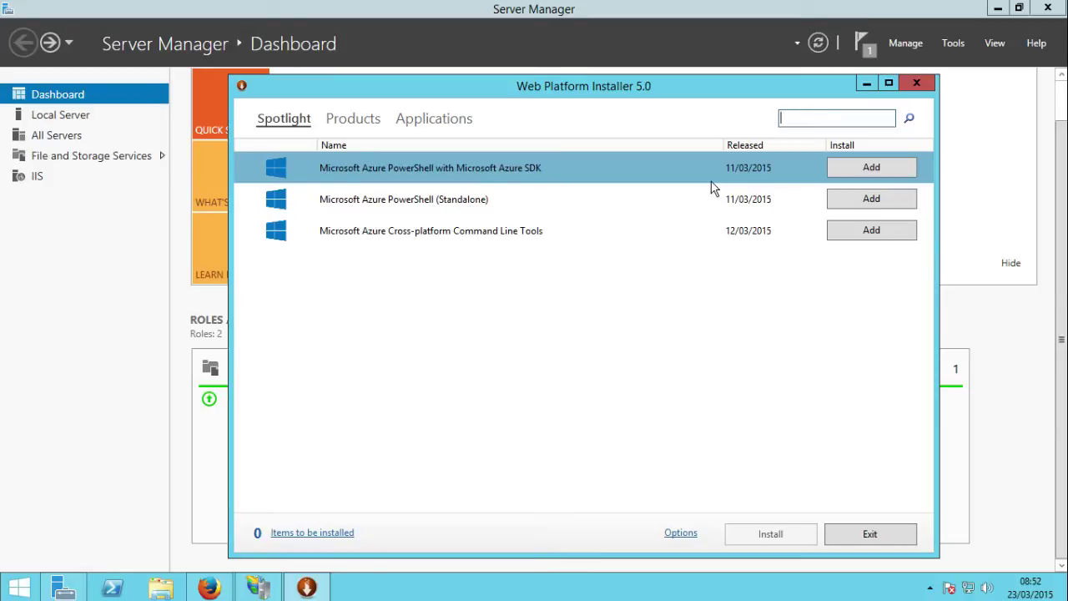
# Step: Browse the Server and Frameworks product categories, then scroll the Database list to MySQL Windows 5.1
pyautogui.click(354, 117)
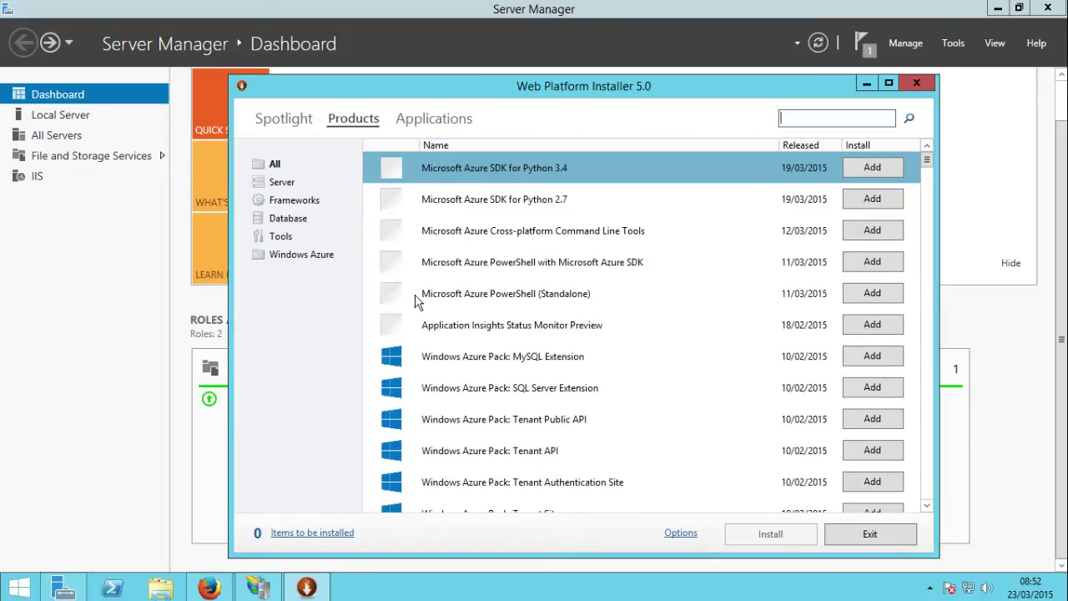
pyautogui.click(280, 185)
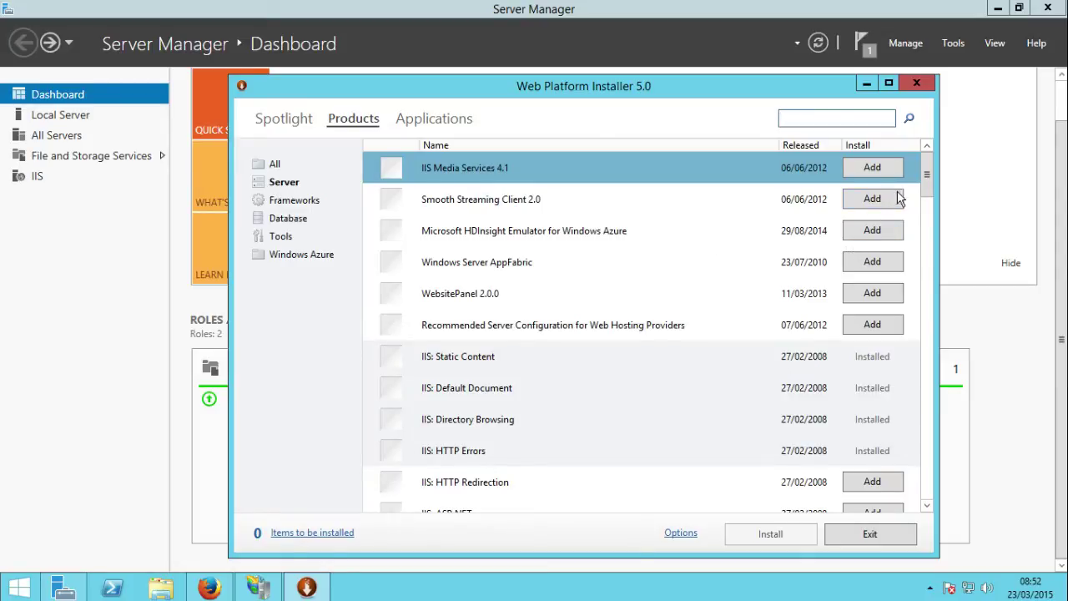
pyautogui.moveTo(925, 182); pyautogui.dragTo(918, 491)
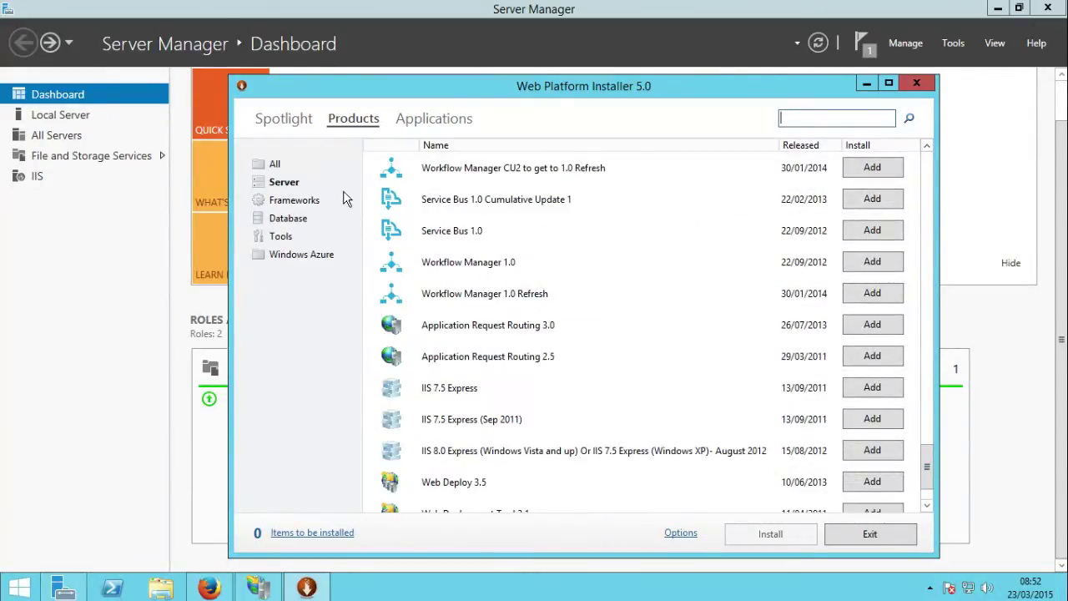
pyautogui.click(315, 201)
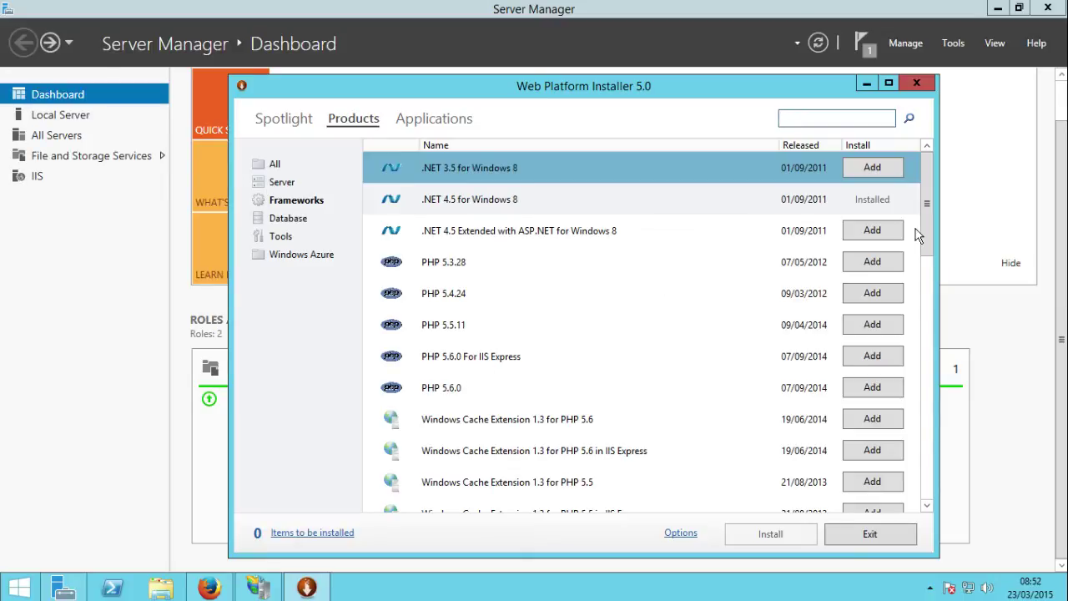
pyautogui.moveTo(927, 255); pyautogui.dragTo(933, 337)
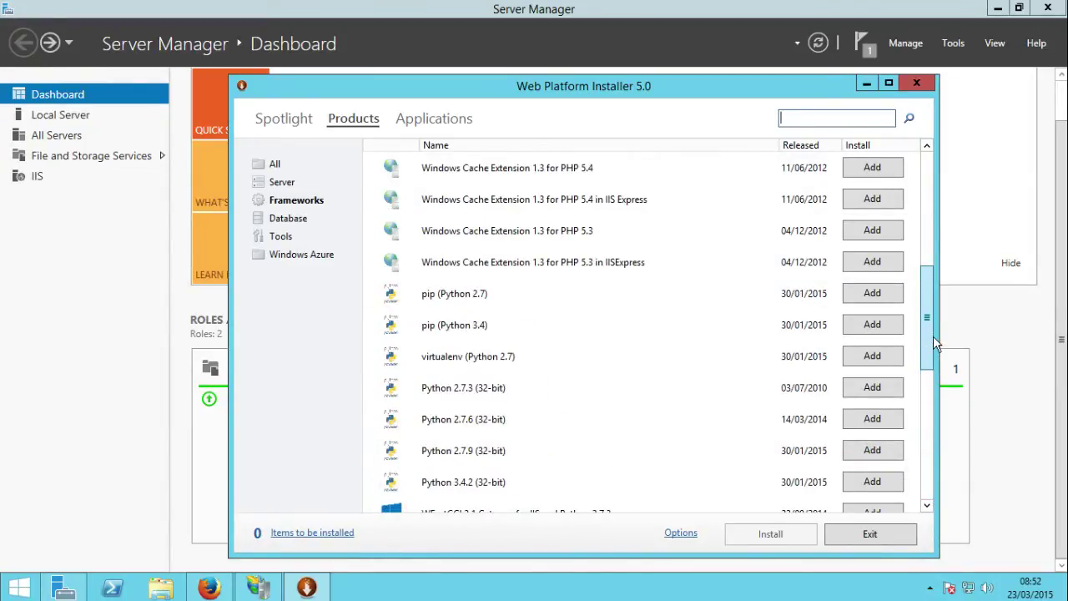
pyautogui.moveTo(933, 335); pyautogui.dragTo(919, 218)
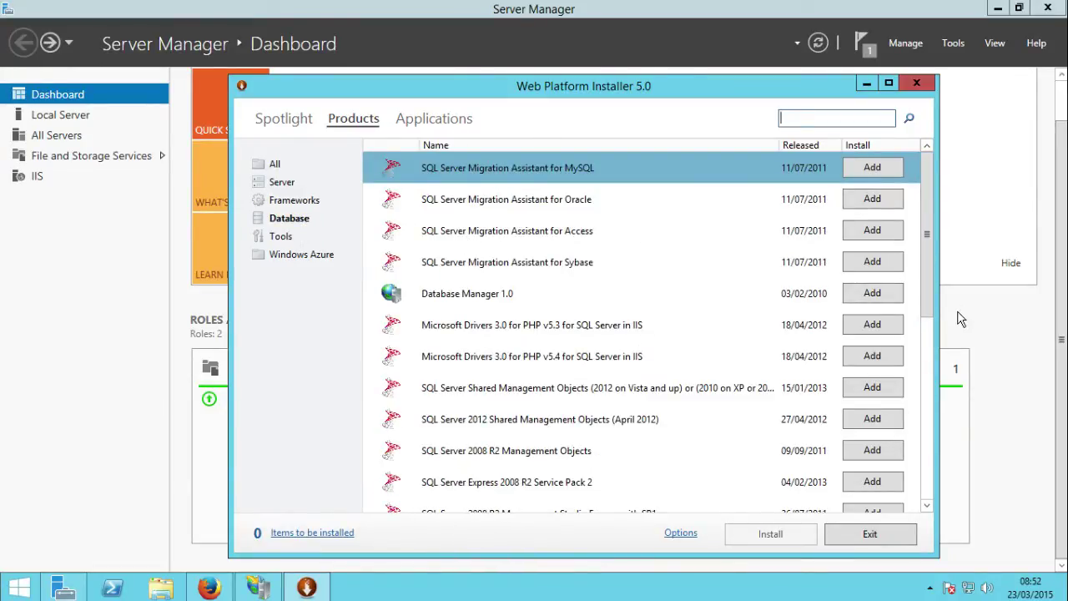
pyautogui.moveTo(929, 250); pyautogui.dragTo(939, 443)
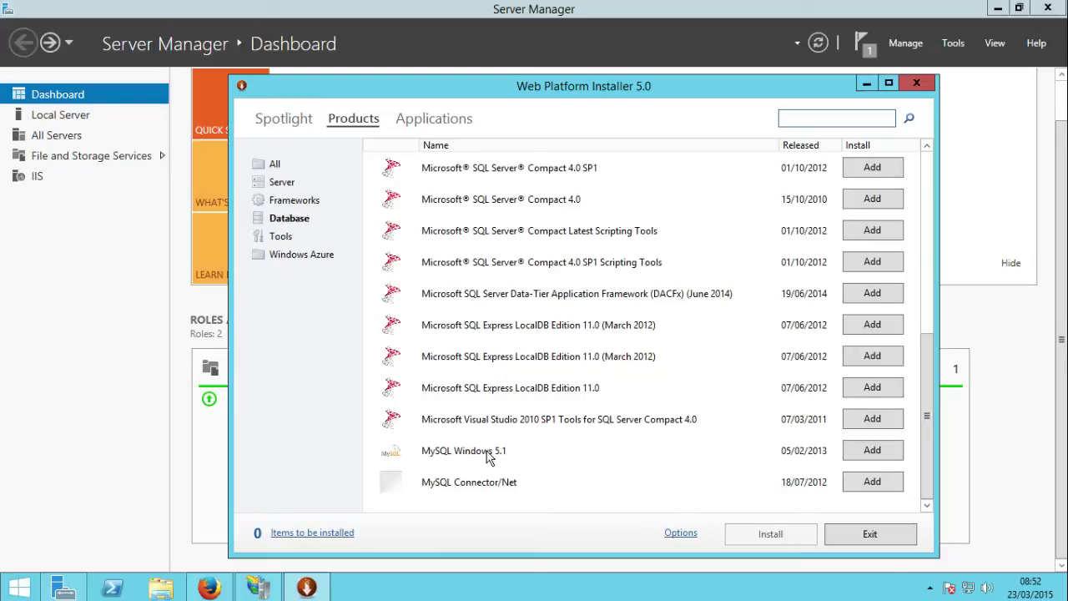
# Step: Queue MySQL Windows 5.1 for install and enter the root password twice to reach its license terms
pyautogui.click(864, 453)
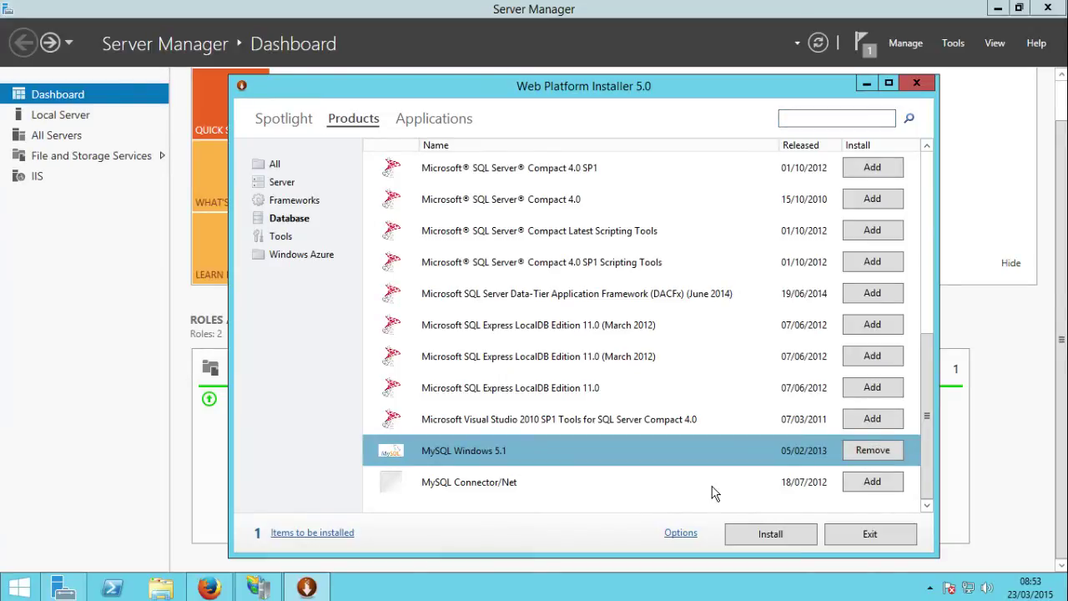
pyautogui.click(772, 534)
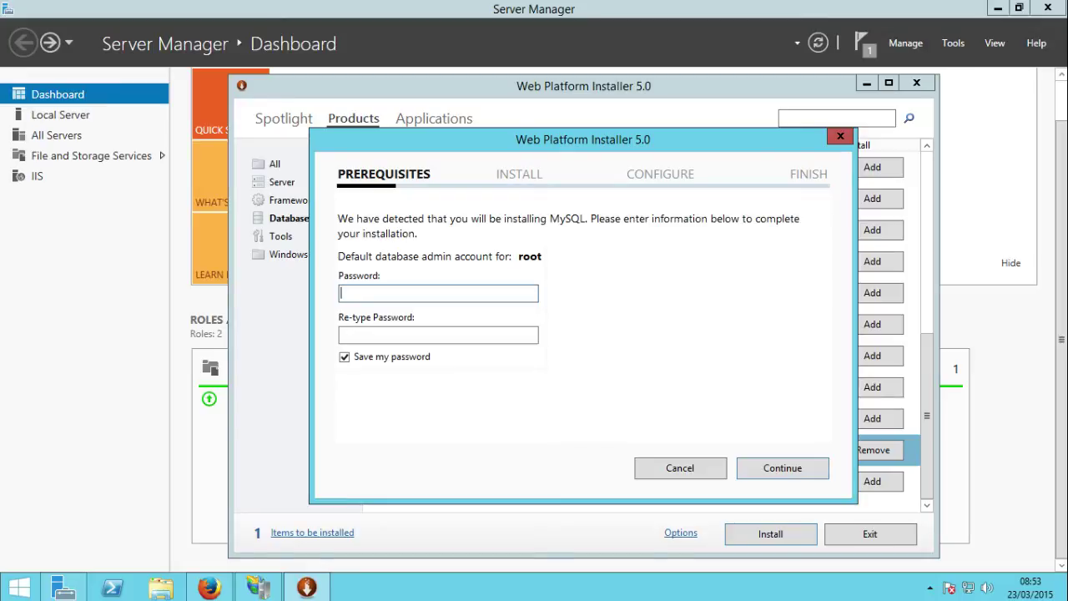
pyautogui.write('•••••••••')
pyautogui.press('Tab')
pyautogui.write('•••••••••')
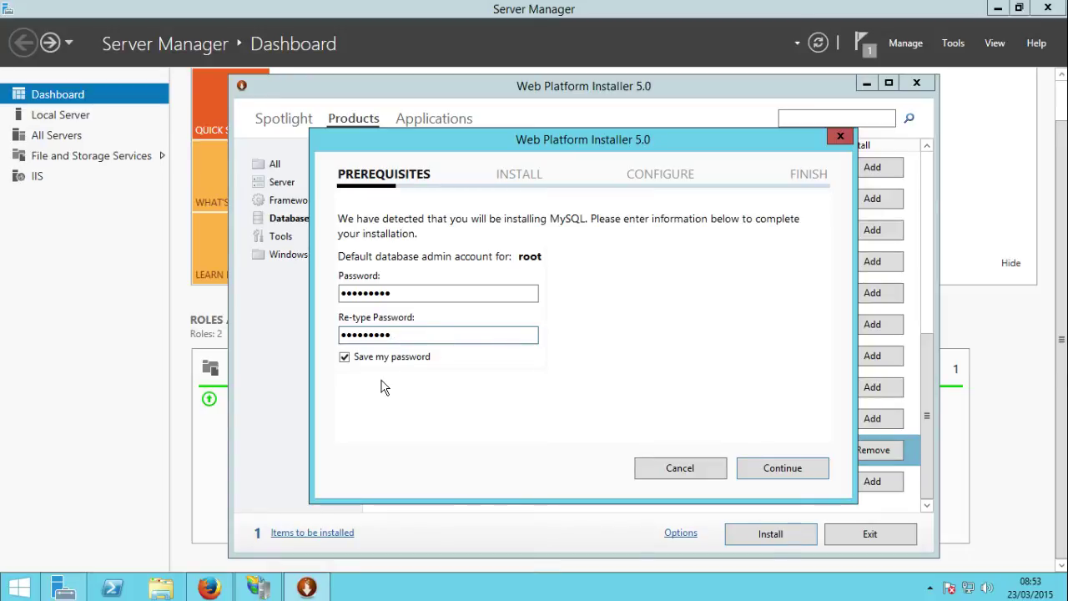
pyautogui.click(798, 469)
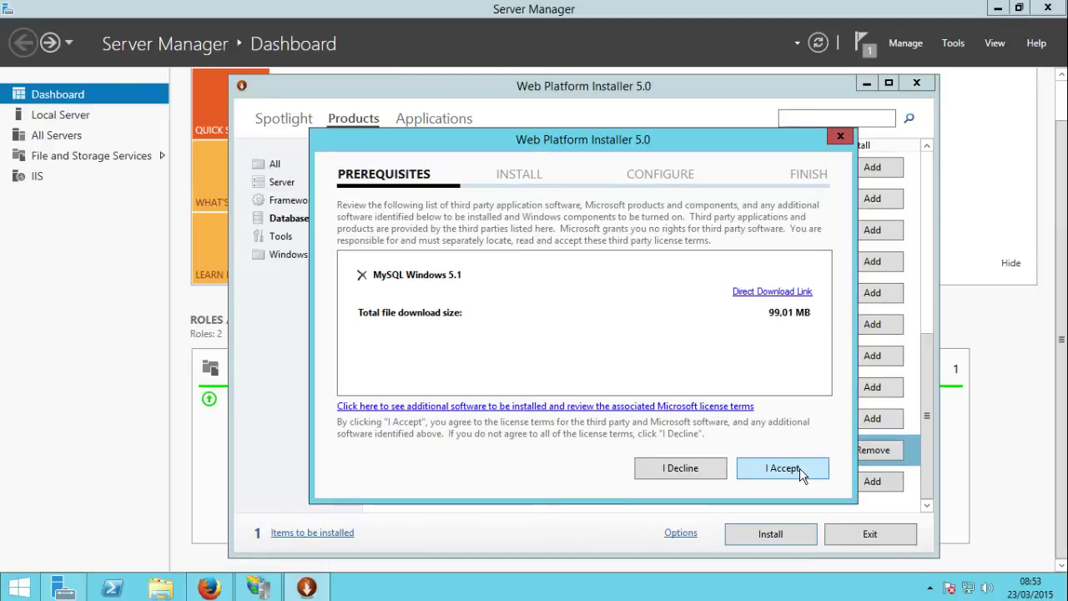
# Step: Accept the license terms to start downloading and installing MySQL Windows 5.1
pyautogui.click(800, 469)
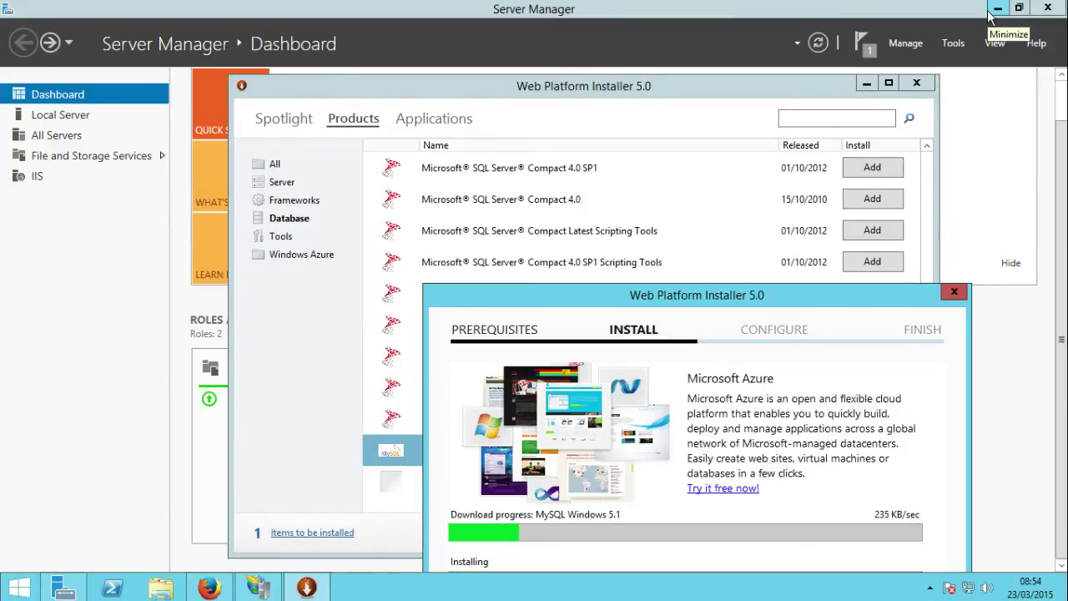
# Step: Back in IIS Manager, explore Default Web Site to open its wwwroot folder in File Explorer
pyautogui.click(92, 182)
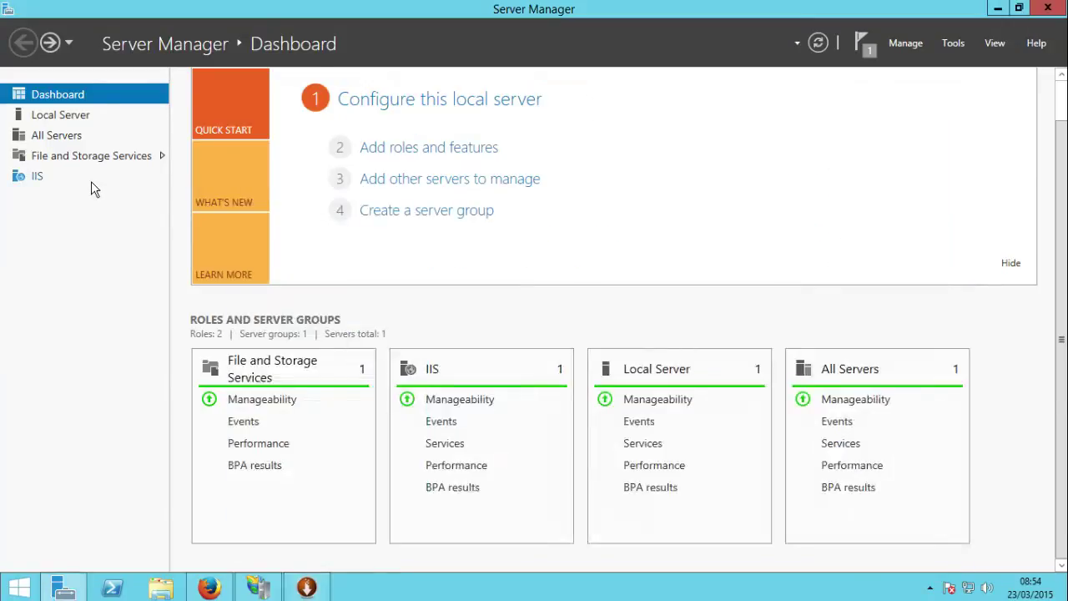
pyautogui.click(92, 181)
pyautogui.click(258, 587)
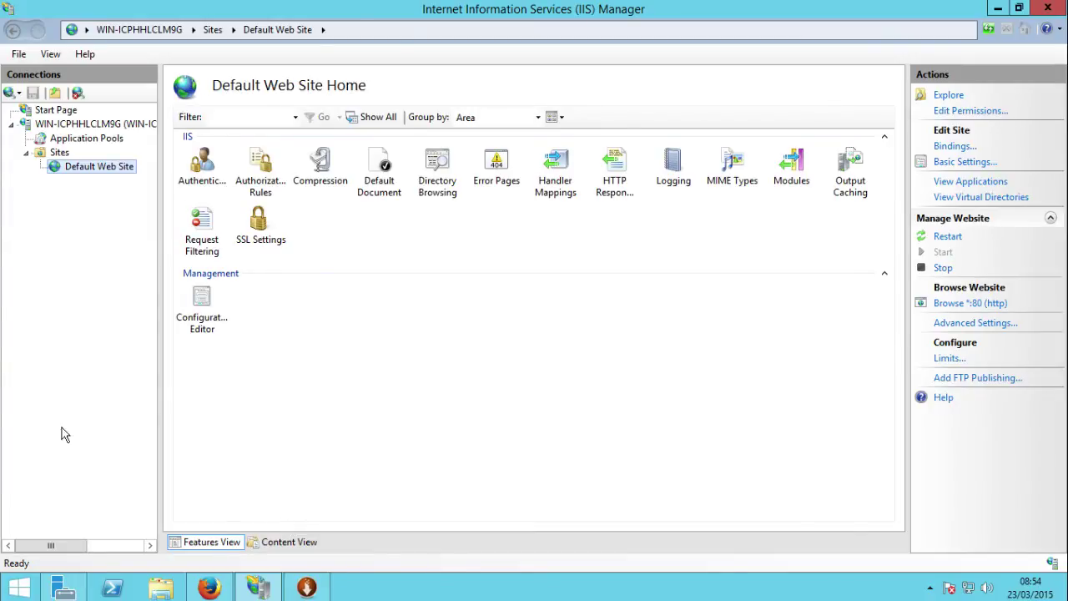
pyautogui.rightClick(78, 170)
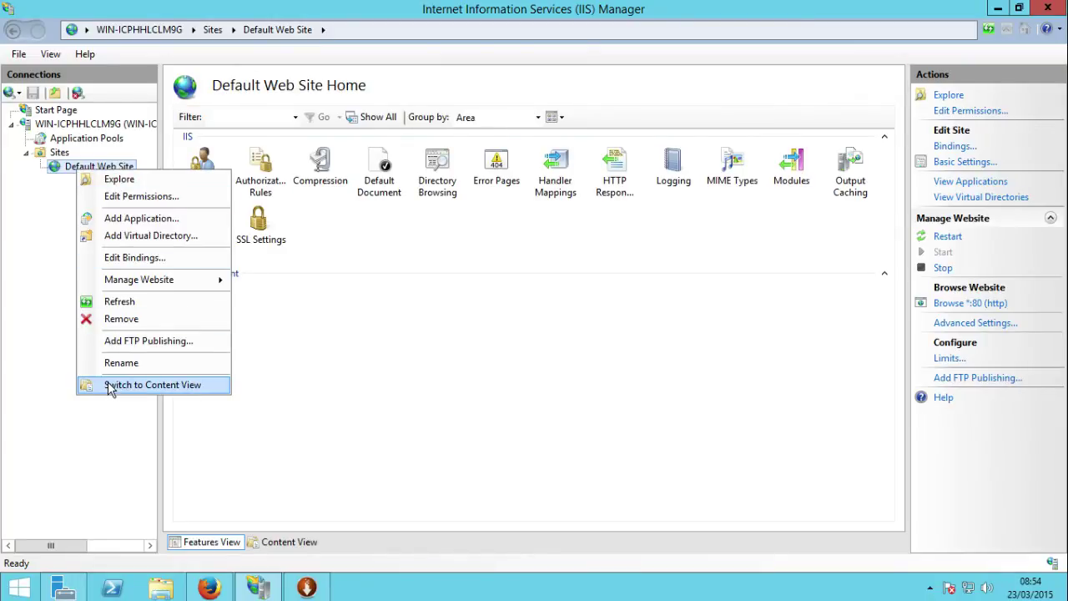
pyautogui.click(106, 181)
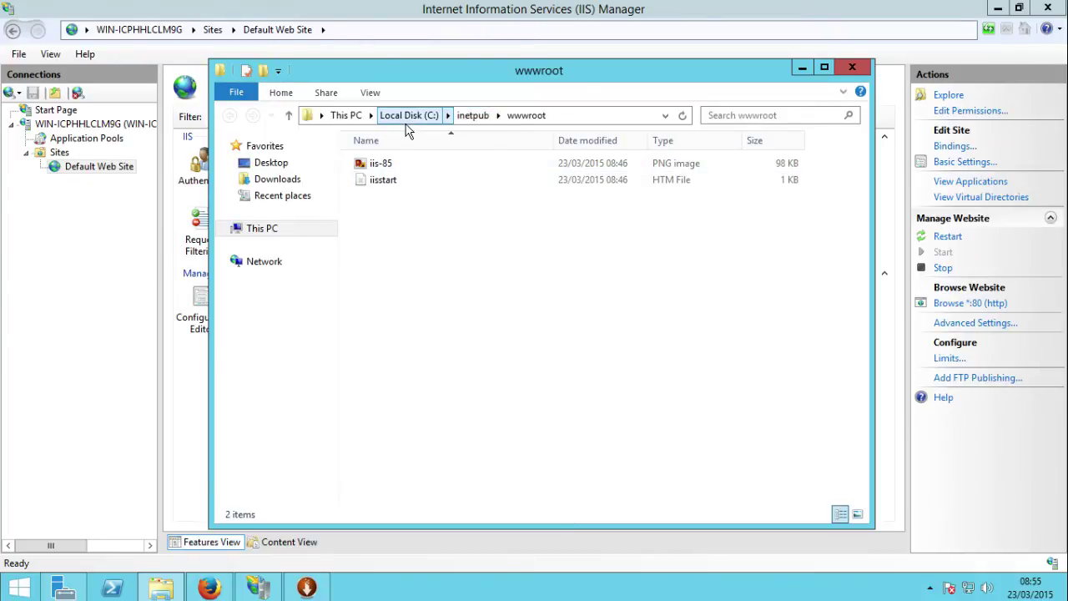
# Step: Refresh wwwroot and add a new empty text document beside iis-85 and iisstart
pyautogui.click(511, 121)
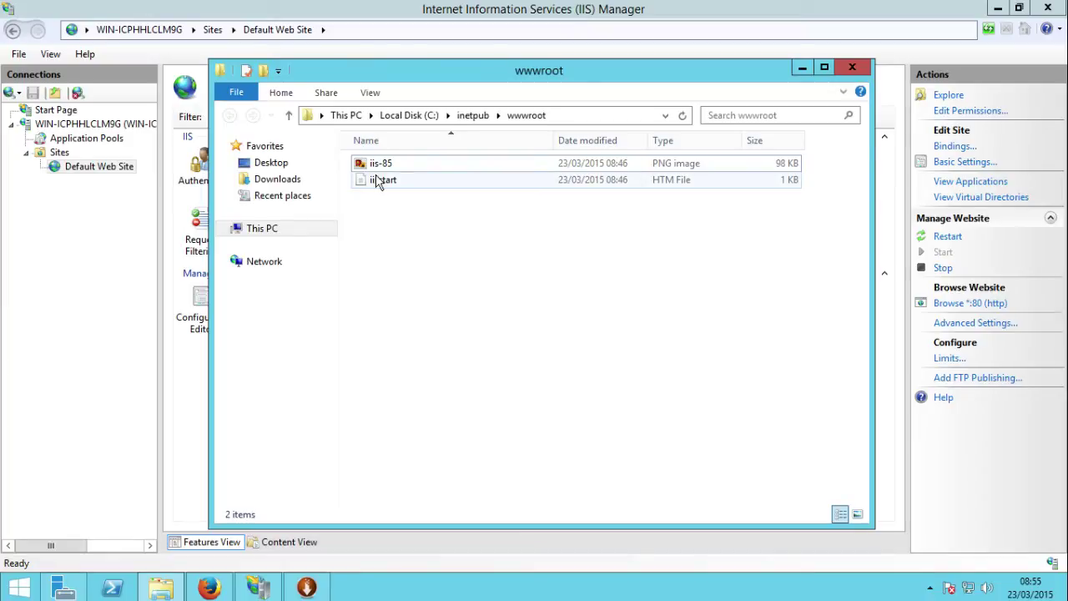
pyautogui.rightClick(444, 244)
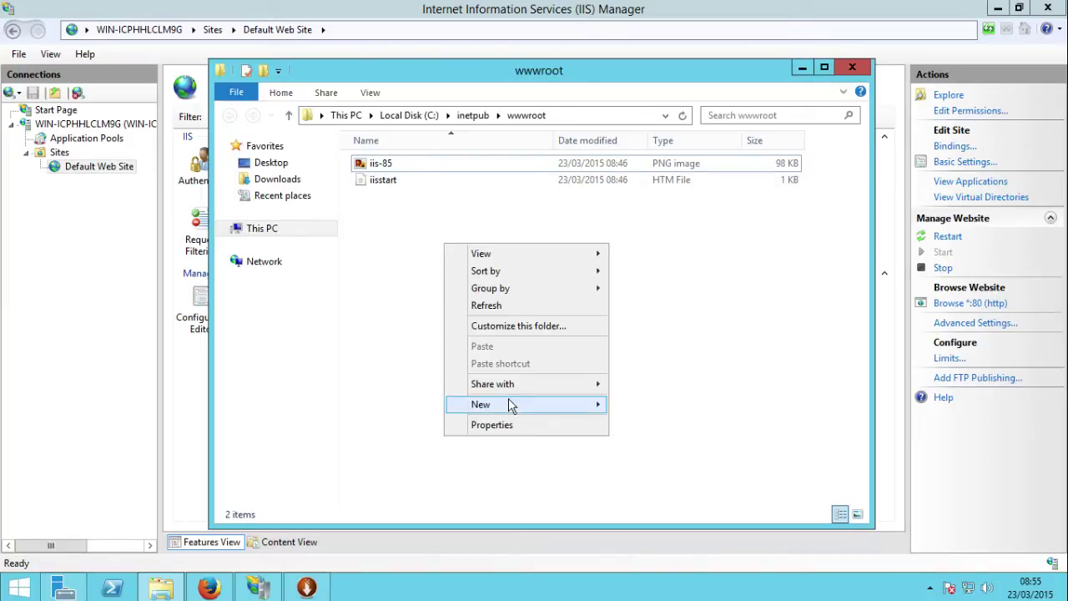
pyautogui.moveTo(512, 405)
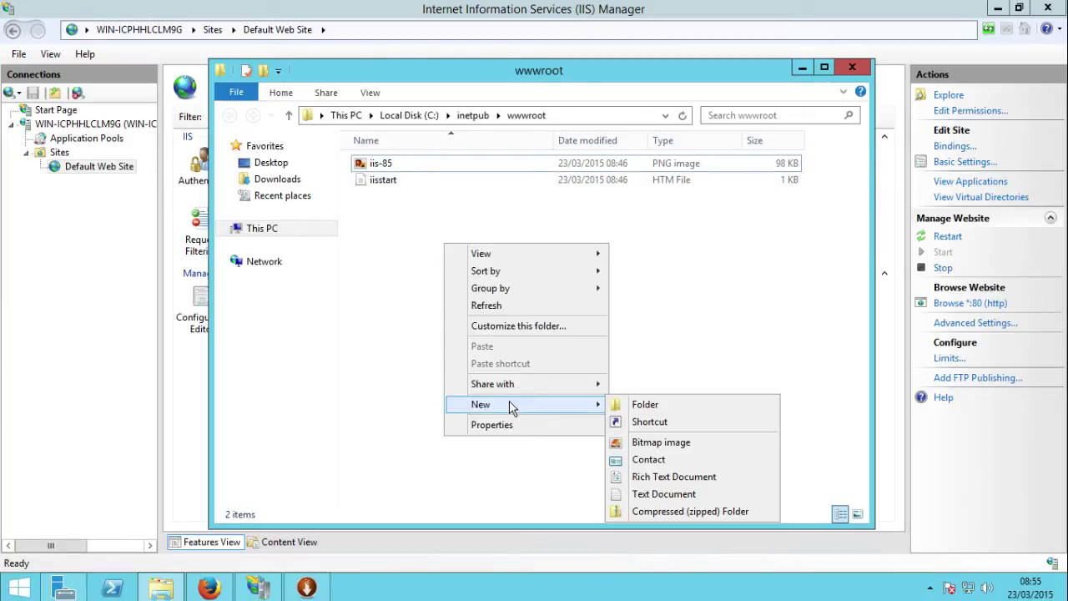
pyautogui.click(662, 495)
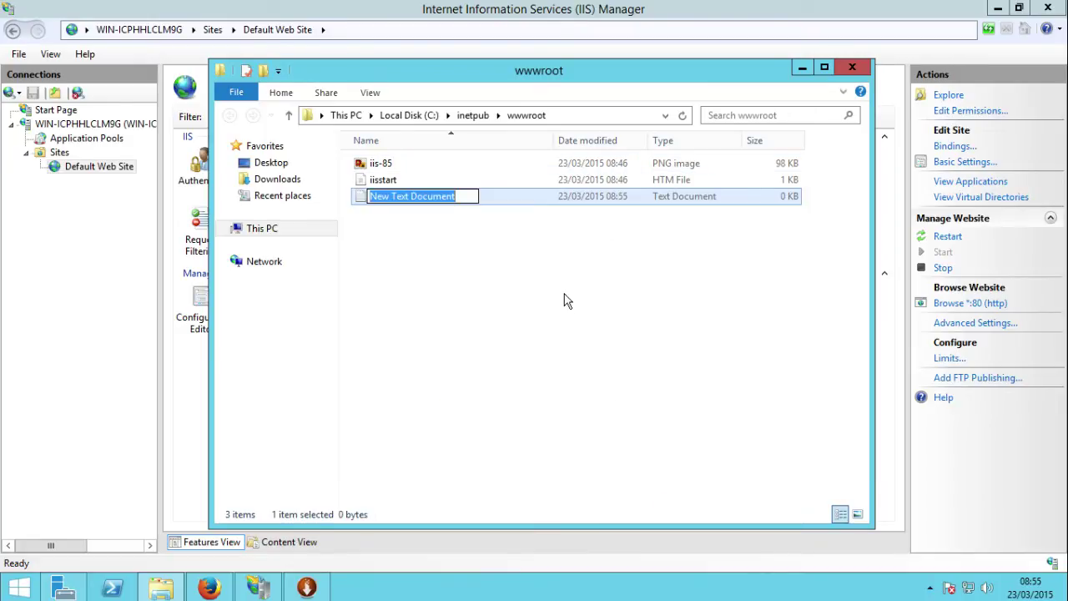